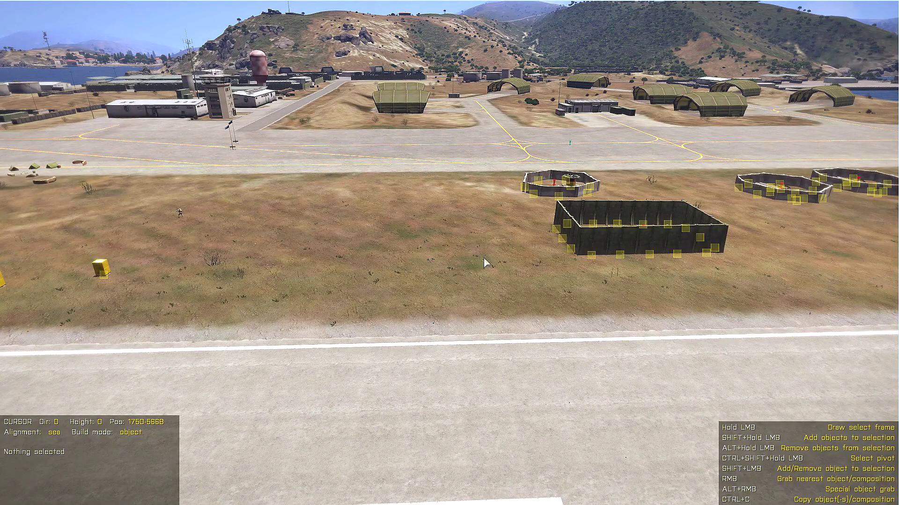
Fly the camera around the walled enclosures at the airfield, then open the pause menu
mouse_move(493, 258)
middle_mouse_down()
mouse_move(457, 258)
mouse_move(495, 267)
mouse_move(481, 264)
mouse_move(507, 261)
middle_mouse_up()
key("a")
key("d")
key("w")
key("d")
key("s")
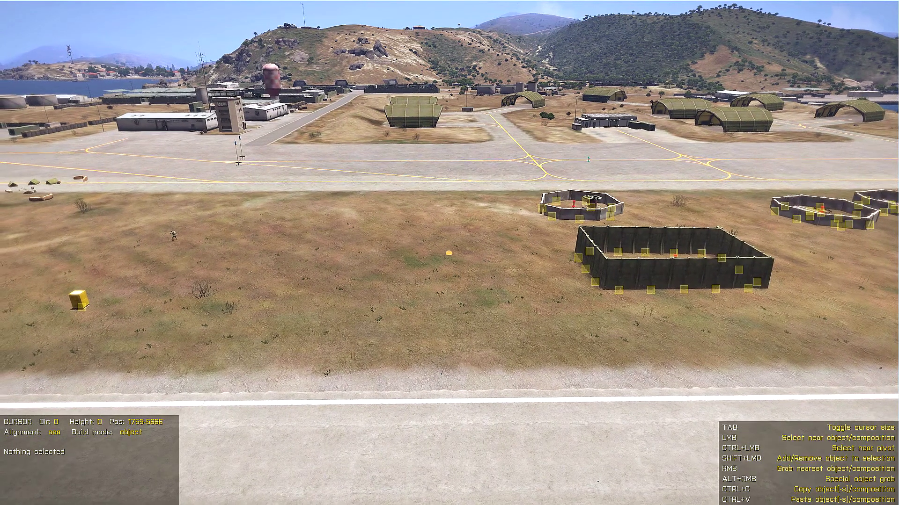
key("Escape")
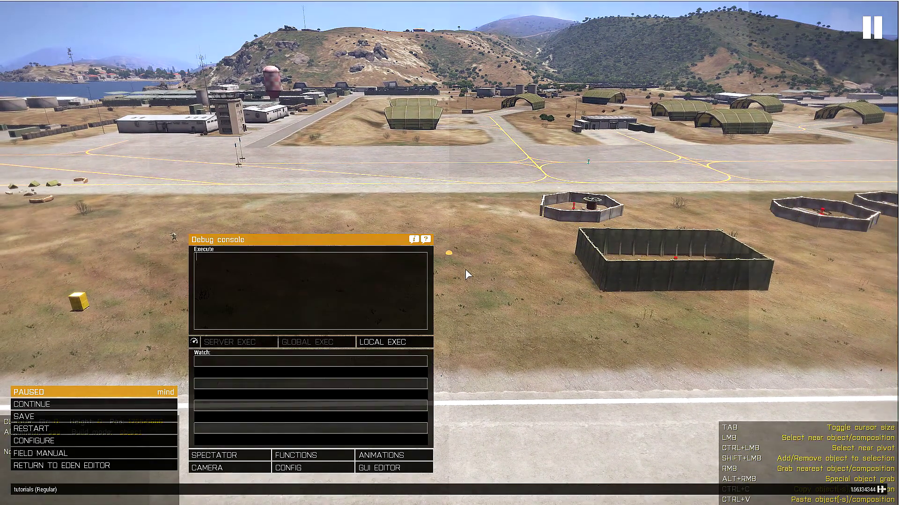
Return to Eden, copy the CompoT libraries to the clipboard, and show the tutorials.Stratis folder
left_click(61, 466)
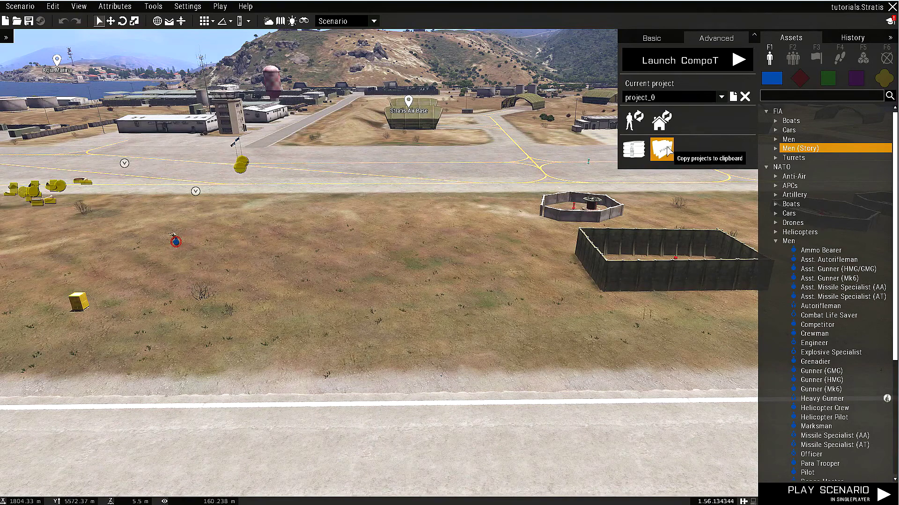
left_click(635, 151)
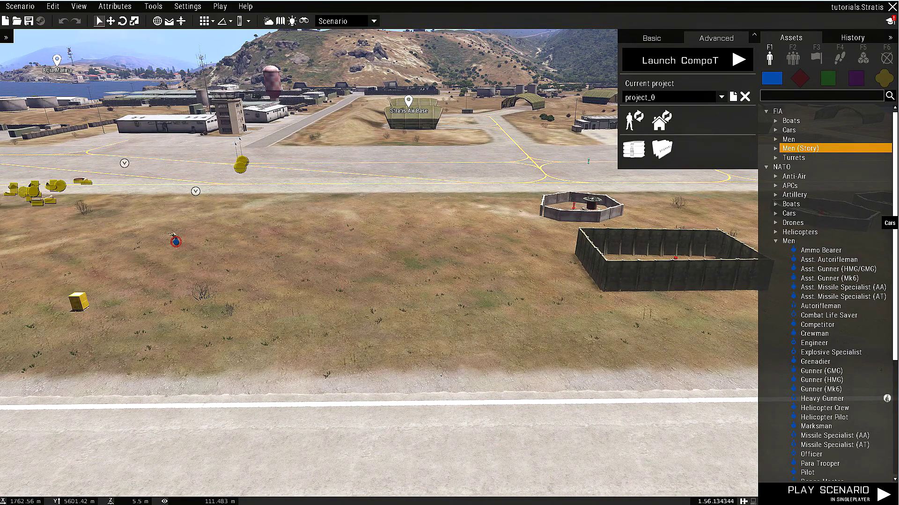
left_click_drag(898, 218, 466, 184)
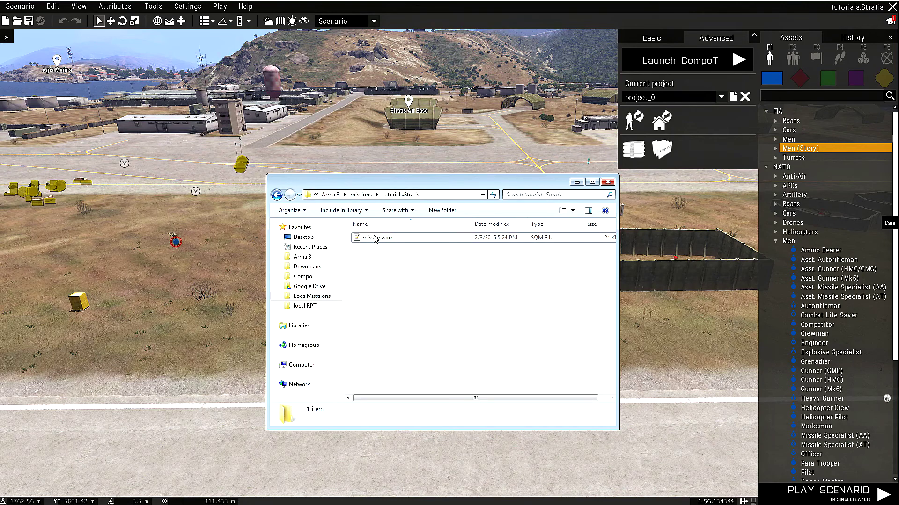
Create a new text document in tutorials.Stratis named ct_projects.sqf, accepting the extension change
right_click(390, 281)
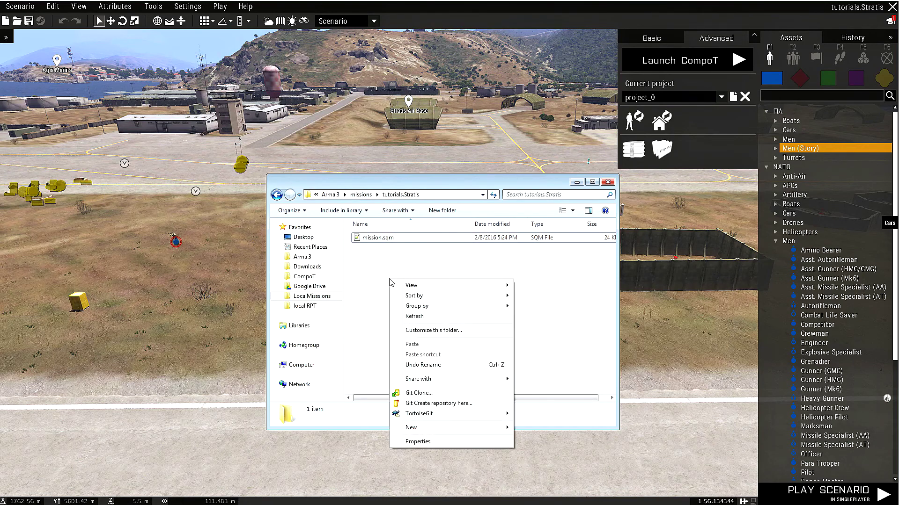
mouse_move(423, 427)
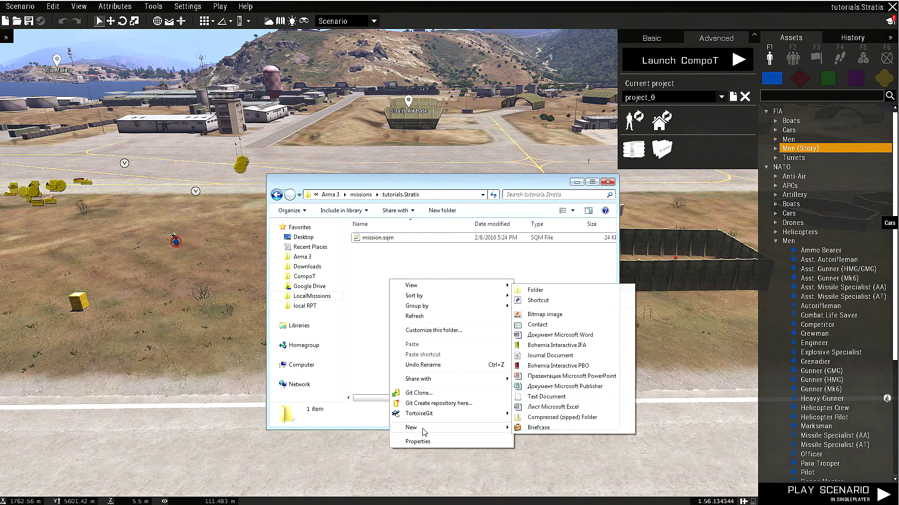
left_click(546, 397)
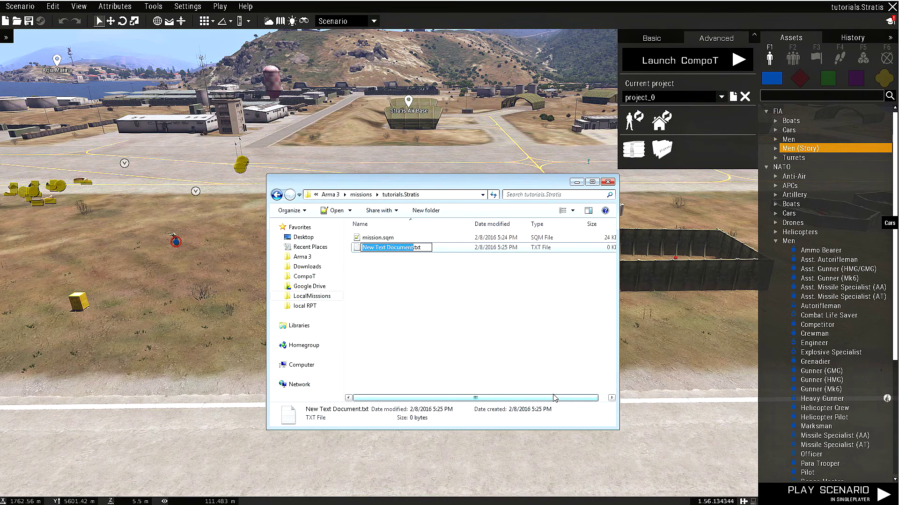
key("BackSpace")
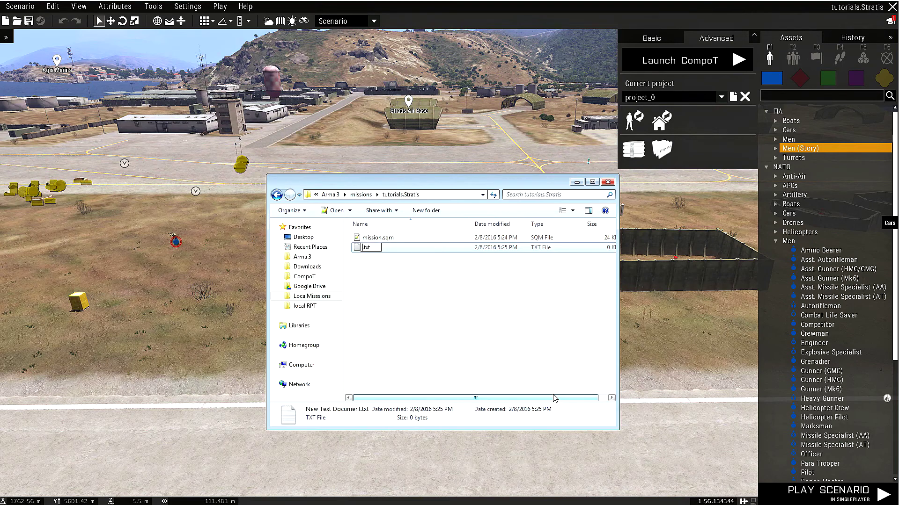
type("C")
key("BackSpace")
type("ct_proje_projects")
key("Delete")
key("Delete")
type("sq")
key("Return")
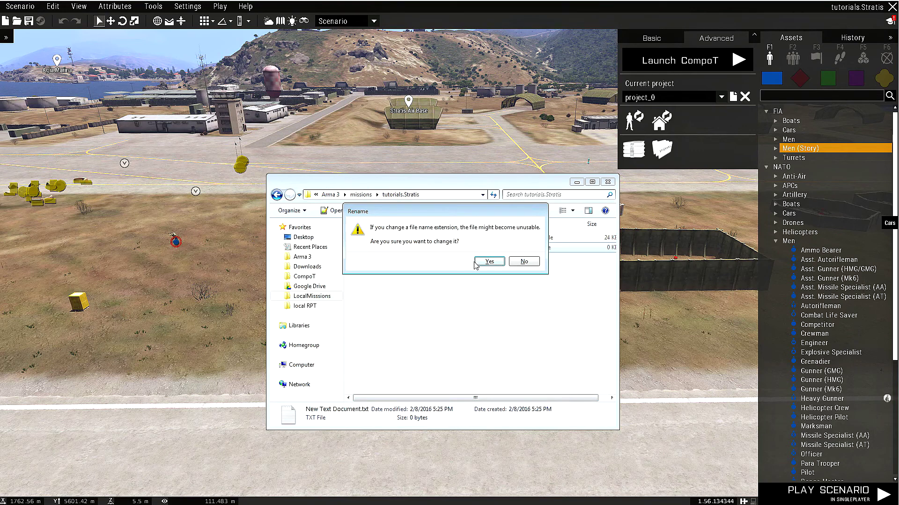
left_click(488, 262)
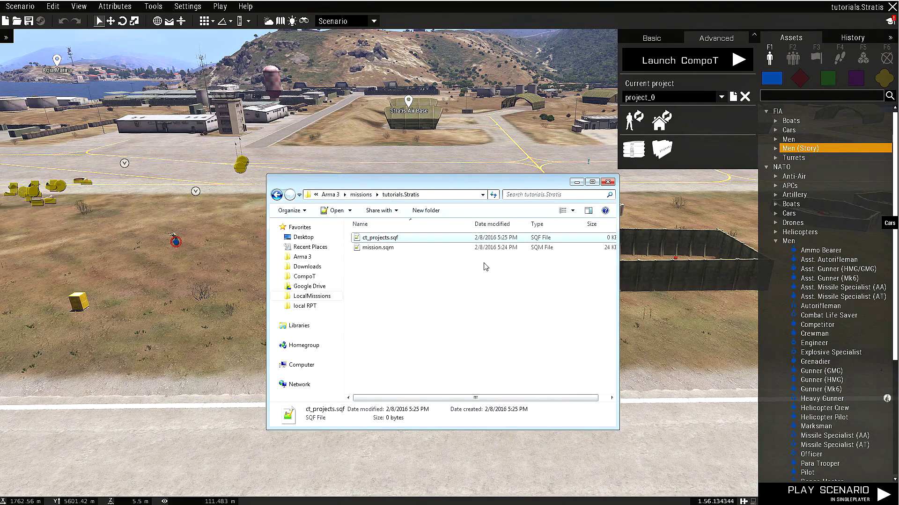
Open ct_projects.sqf in Notepad++ and switch its encoding from ANSI to UTF-8
double_click(383, 238)
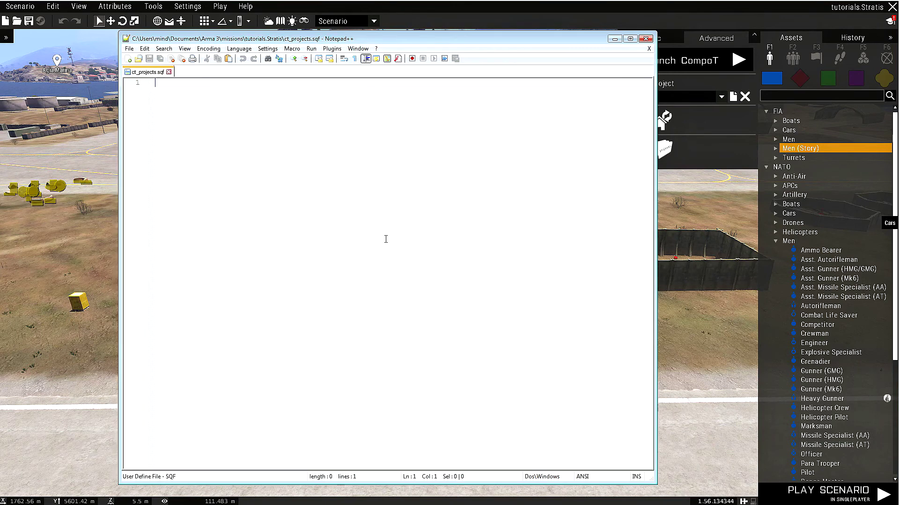
left_click_drag(358, 40, 377, 36)
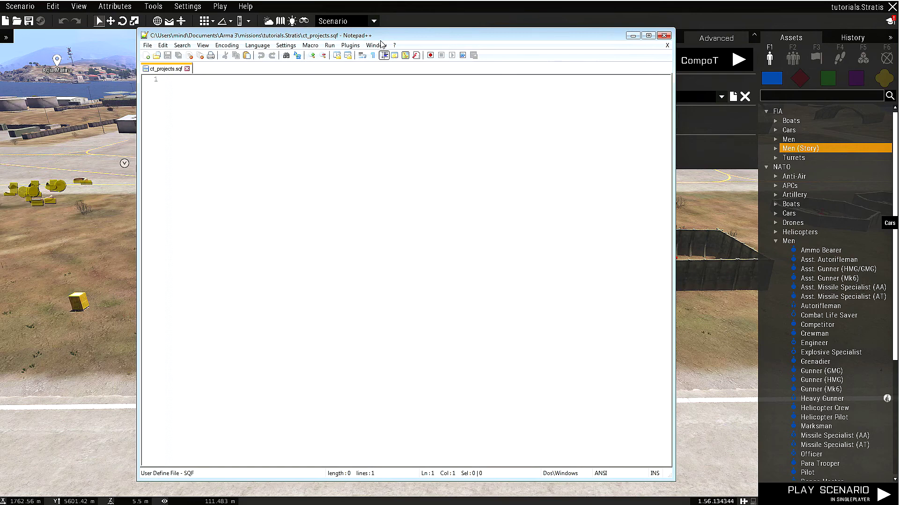
left_click(228, 46)
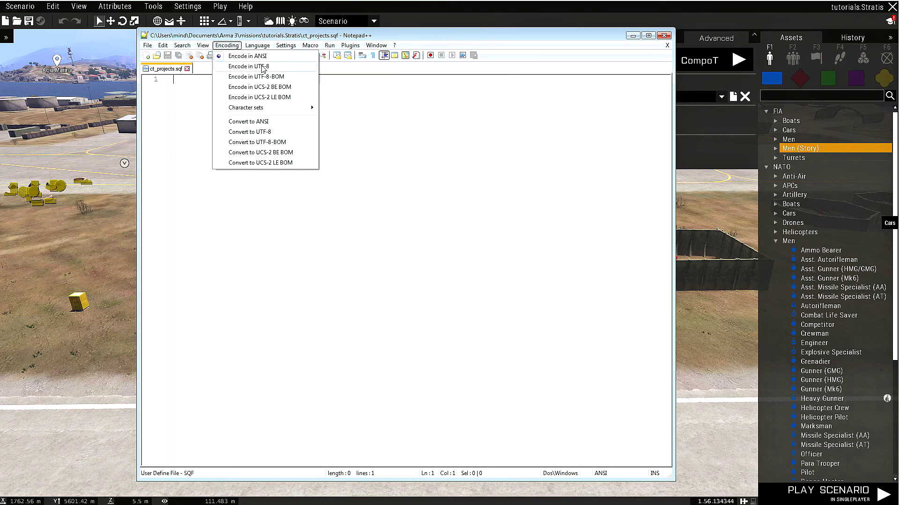
left_click(263, 68)
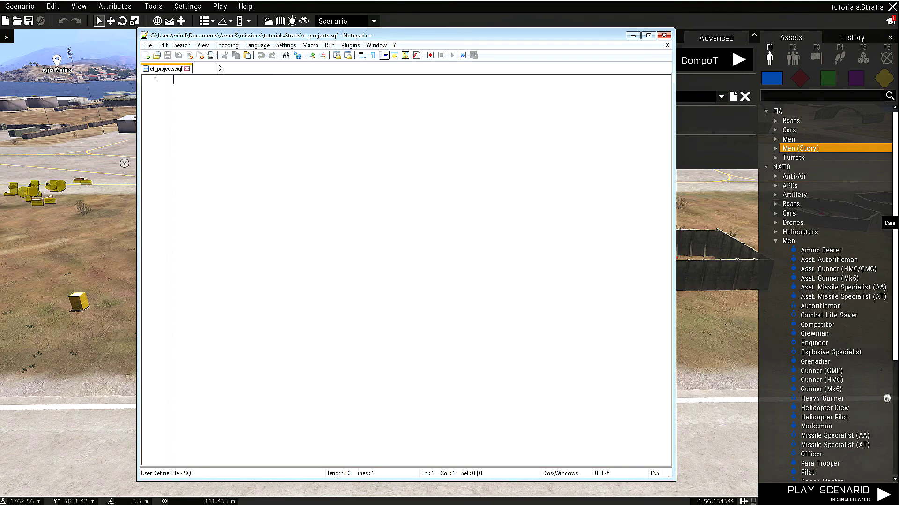
left_click(232, 46)
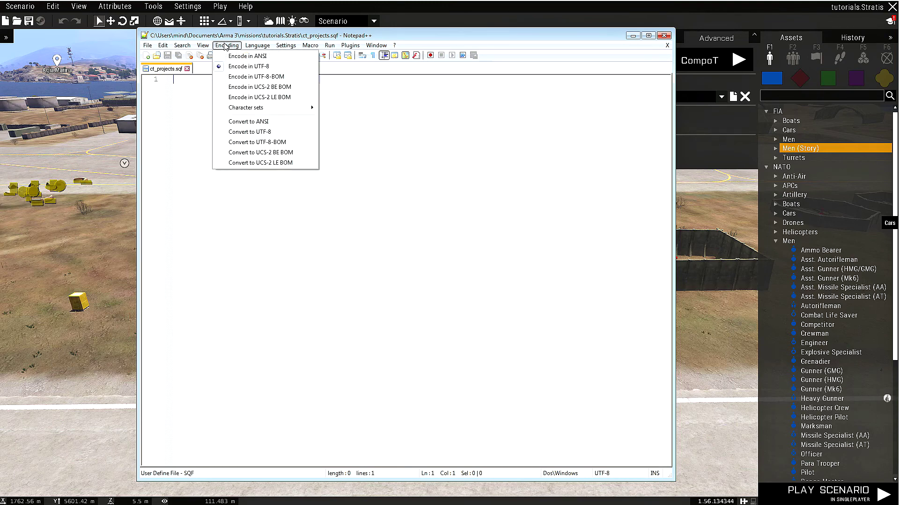
left_click(233, 68)
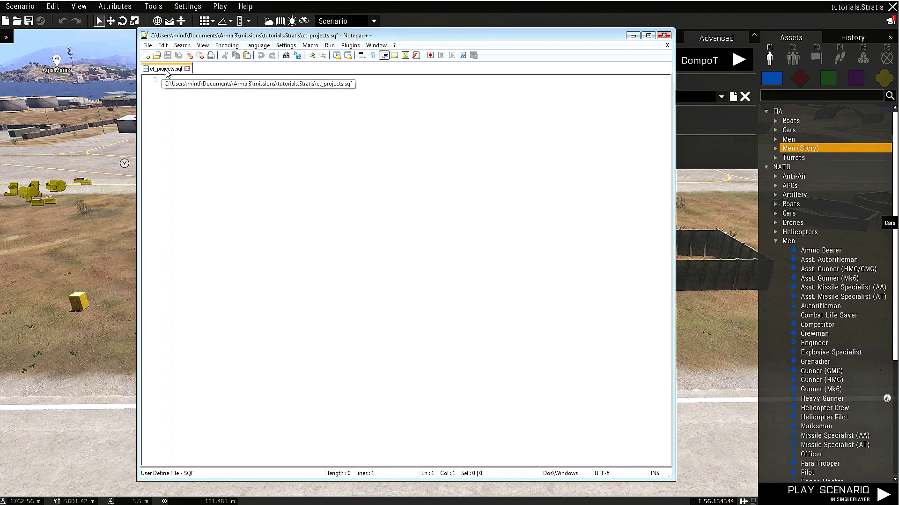
left_click(664, 36)
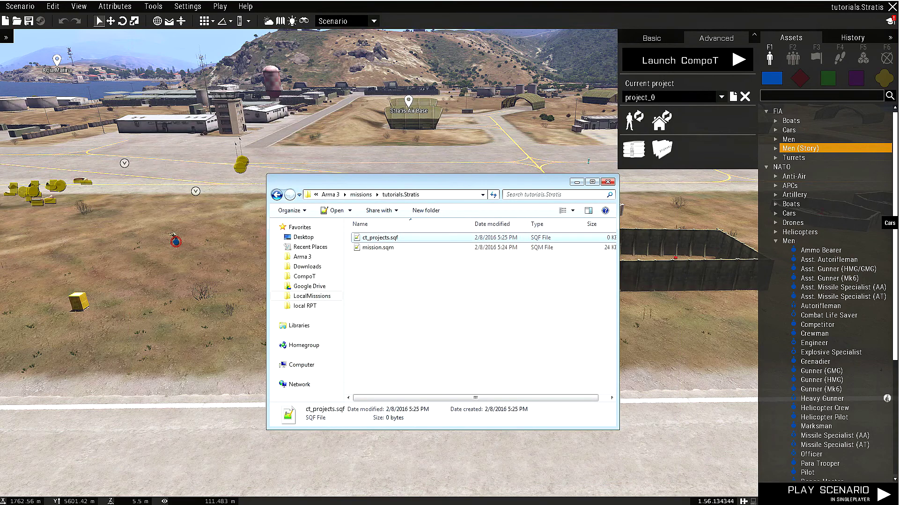
left_click_drag(898, 23, 664, 53)
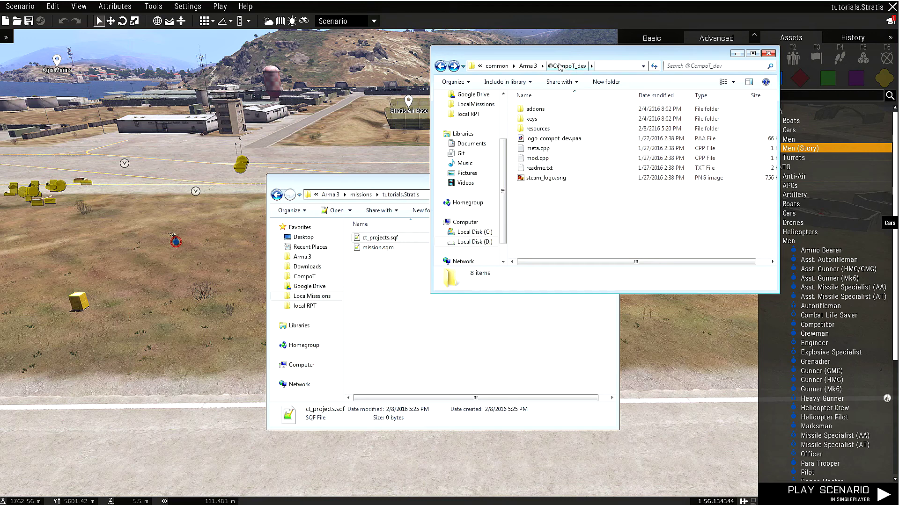
double_click(537, 129)
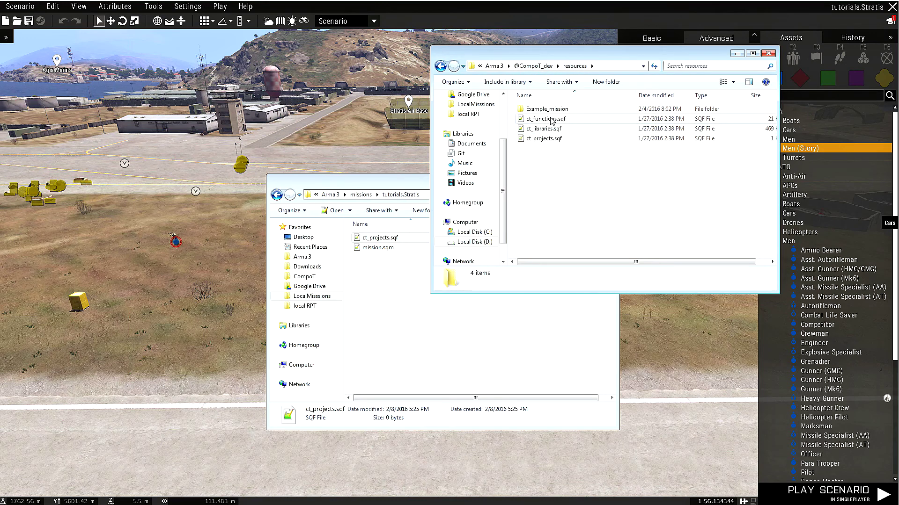
left_click(551, 121)
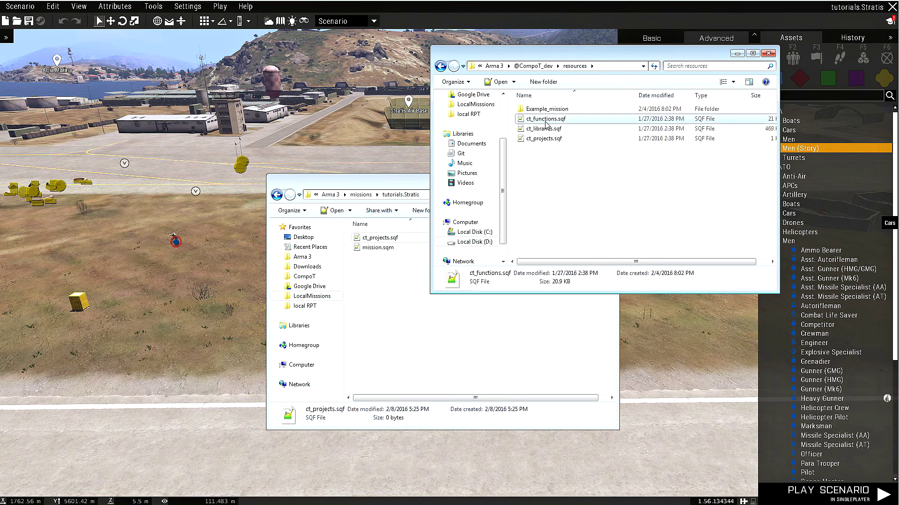
left_click(554, 139)
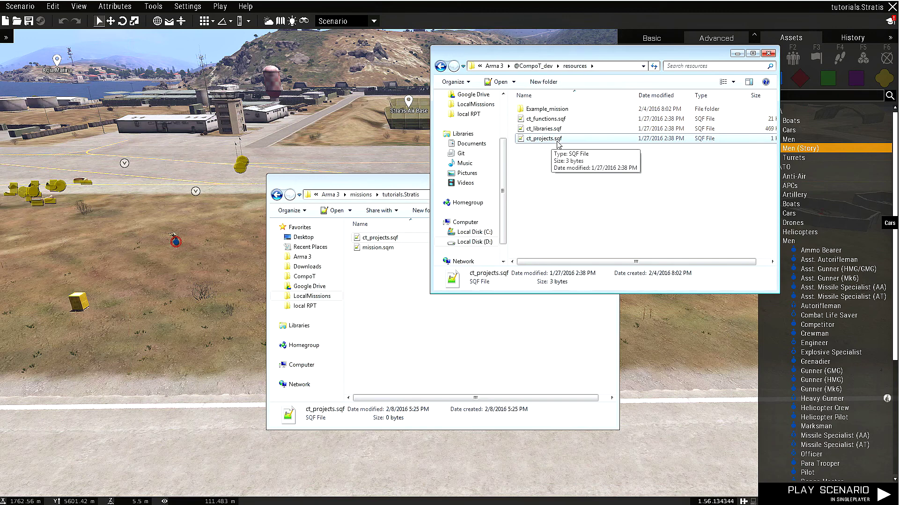
left_click(553, 168)
left_click(552, 140)
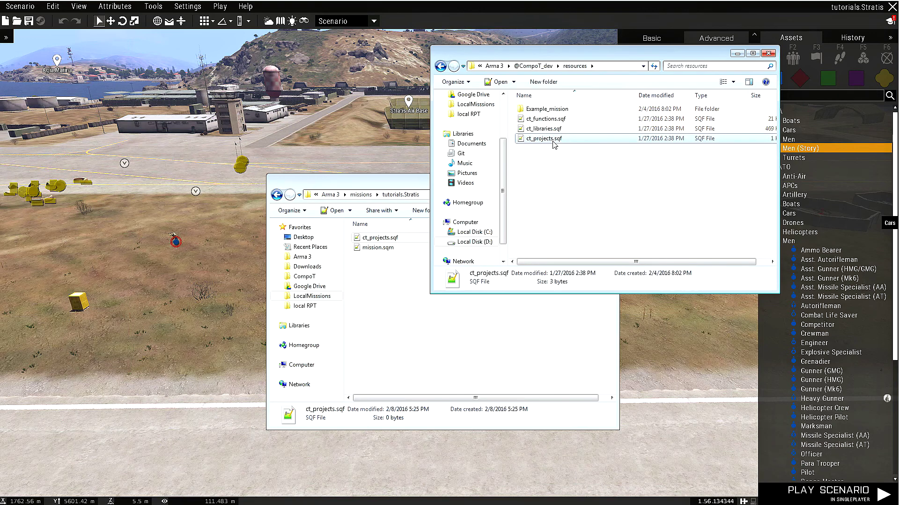
Copy ct_projects.sqf into tutorials.Stratis, replacing the existing empty file
key("ctrl+c")
left_click(408, 306)
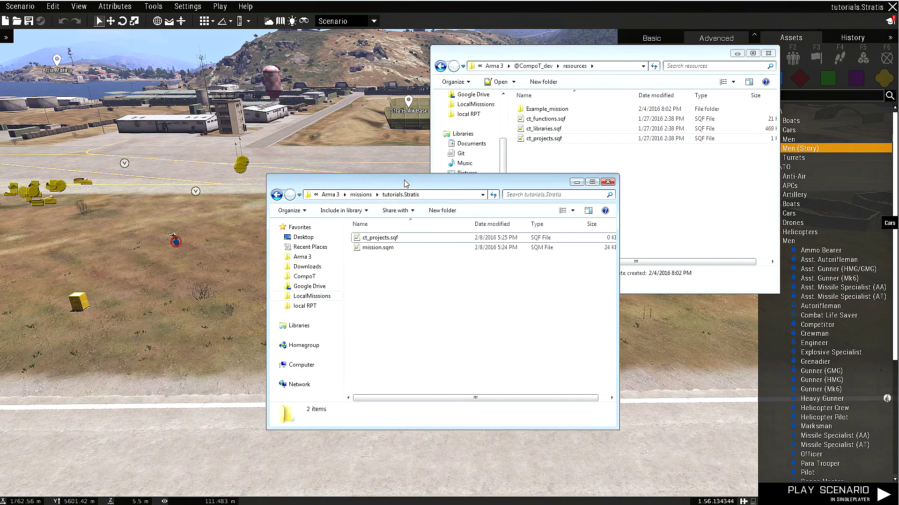
key("ctrl+v")
left_click(433, 216)
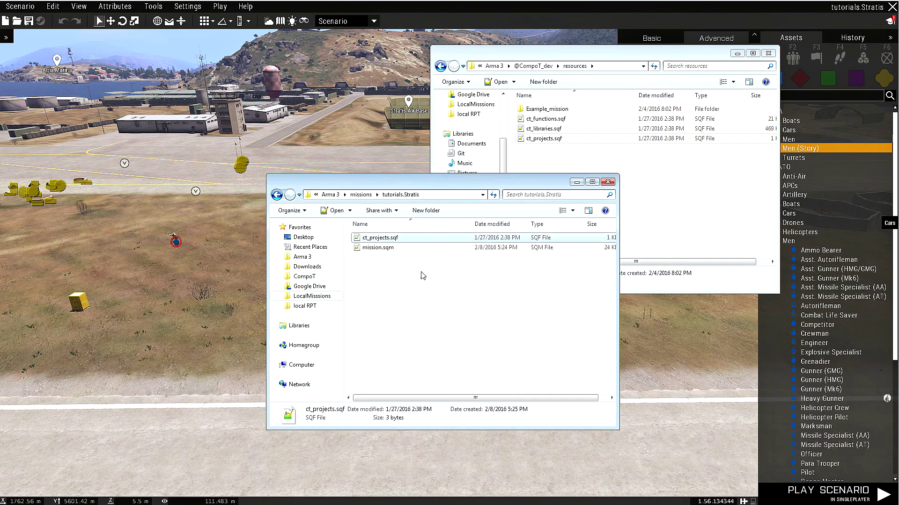
Open the copied ct_projects.sqf, export the CompoT projects to the clipboard, and return to the file
double_click(383, 239)
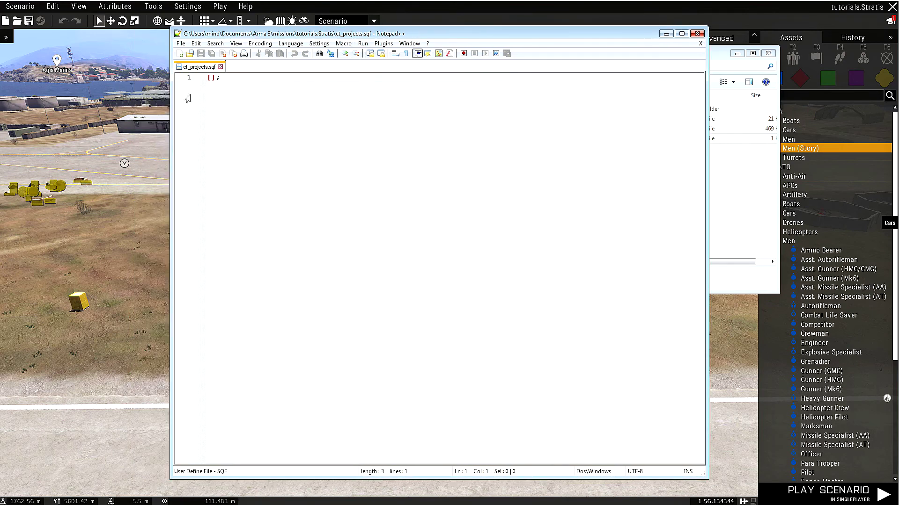
key("alt+Tab")
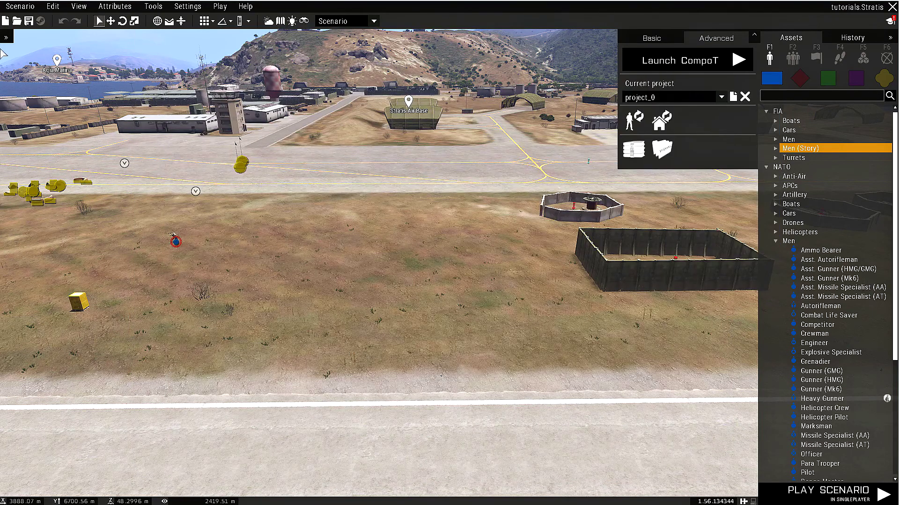
left_click(668, 151)
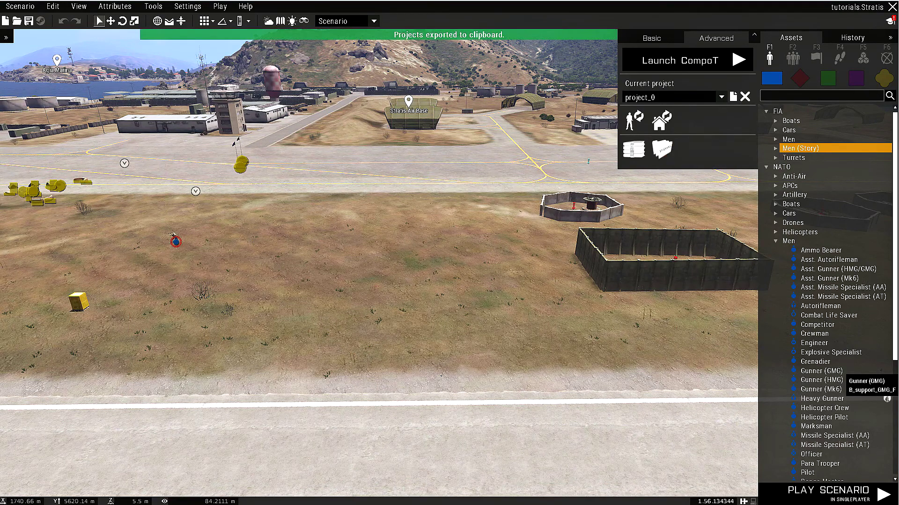
key("alt+Tab")
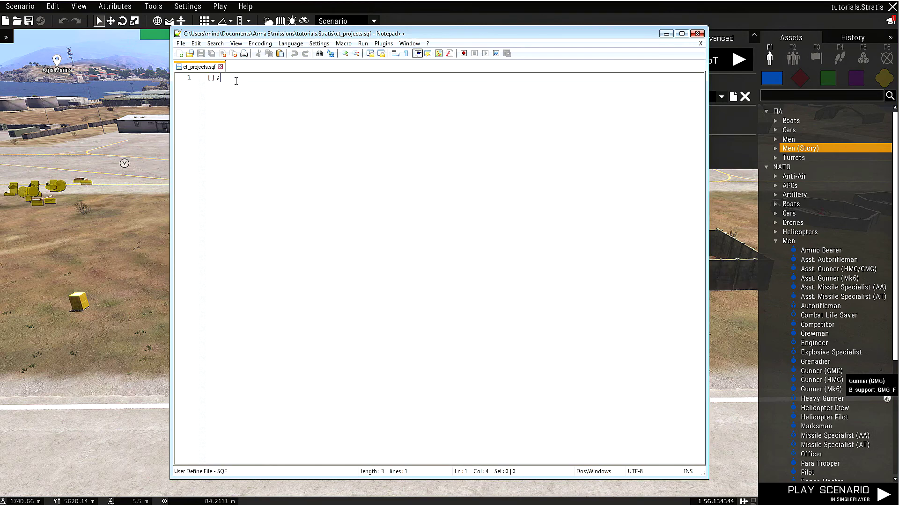
Replace the '[];' placeholder in ct_projects.sqf with the exported project data and save
left_click_drag(232, 81, 180, 77)
left_click_drag(247, 113, 197, 79)
left_click(263, 80)
key("ctrl+a")
left_click(283, 117)
key("ctrl+a")
key("ctrl+v")
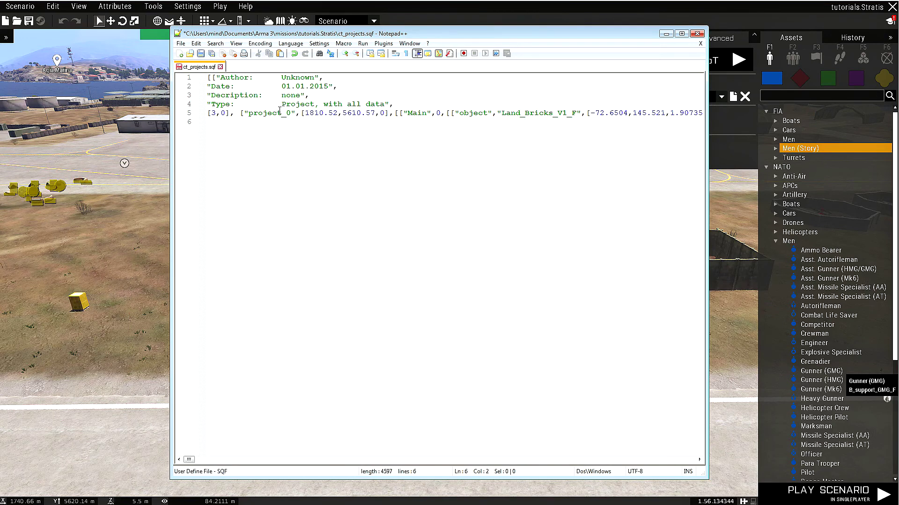
left_click(334, 82)
key("ctrl+s")
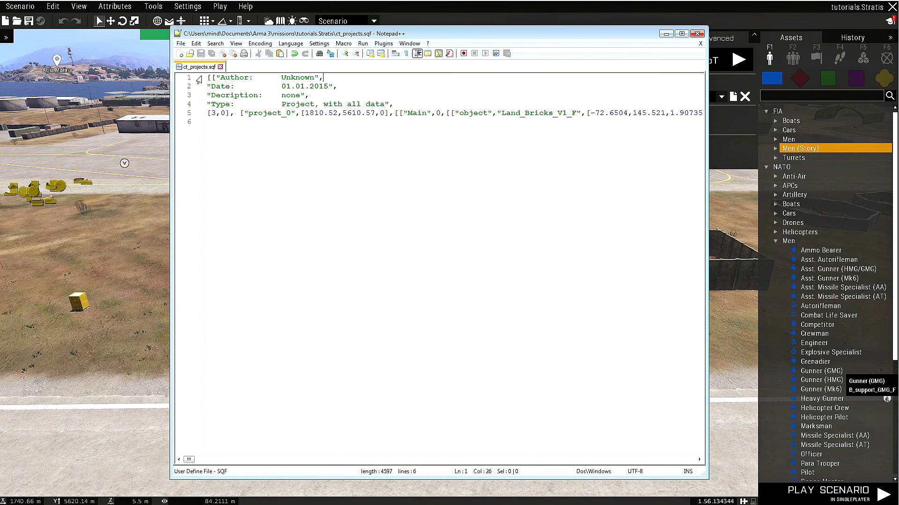
Change the Author value to the author's name and set the date to 08.02.2015
left_click(341, 129)
left_click(294, 78)
double_click(296, 77)
left_click(291, 86)
left_click_drag(314, 77, 283, 78)
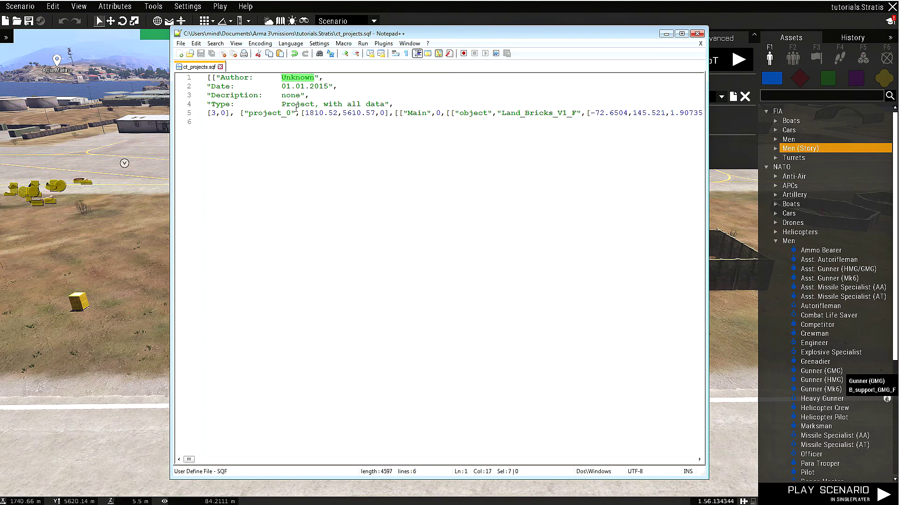
type("mind")
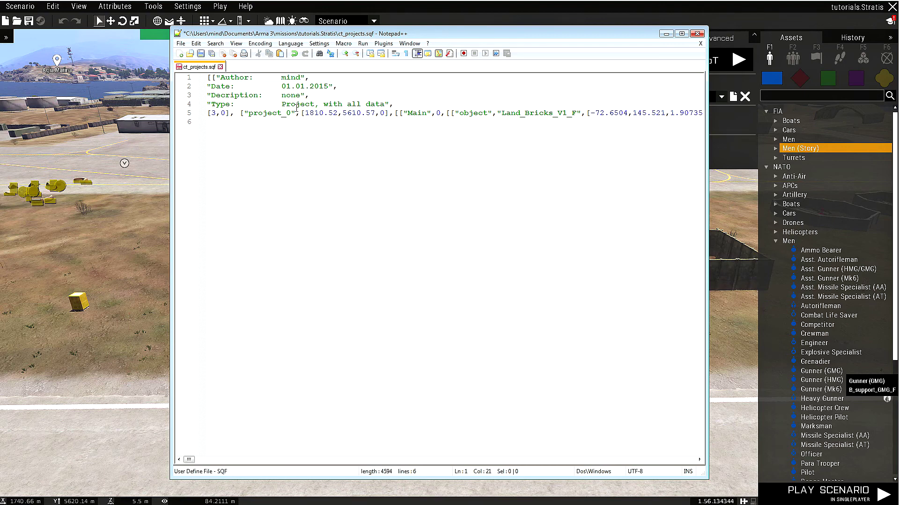
left_click_drag(280, 87, 328, 87)
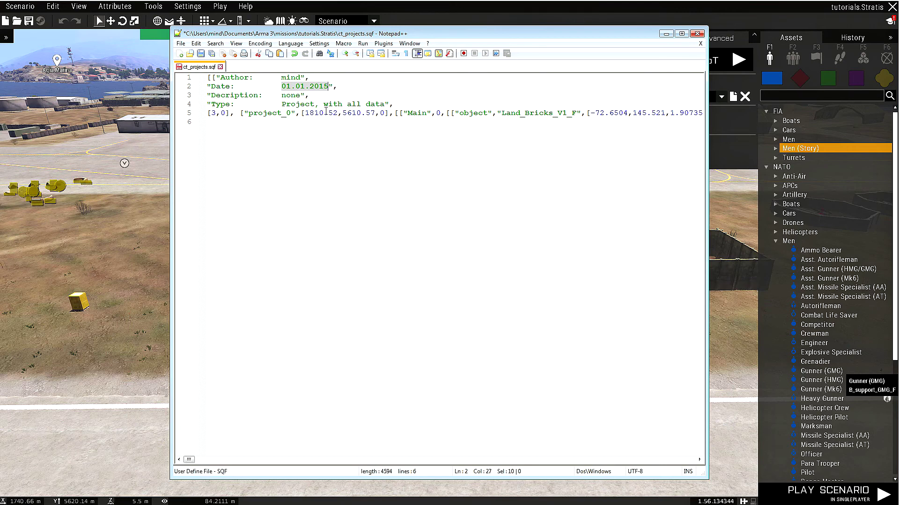
type("08.02.2015")
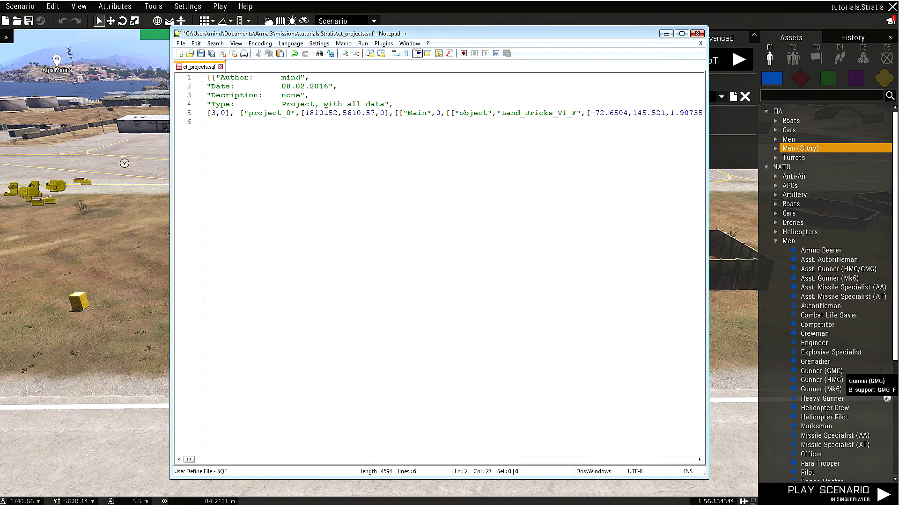
Set the description to 'My first project' and save ct_projects.sqf
double_click(299, 95)
type("My first project")
left_click_drag(395, 103, 340, 99)
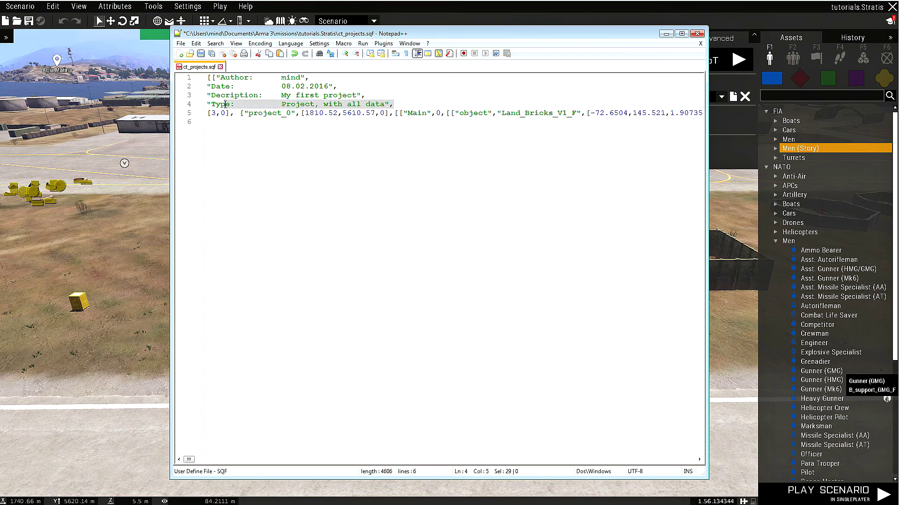
left_click_drag(207, 104, 196, 78)
left_click(335, 95)
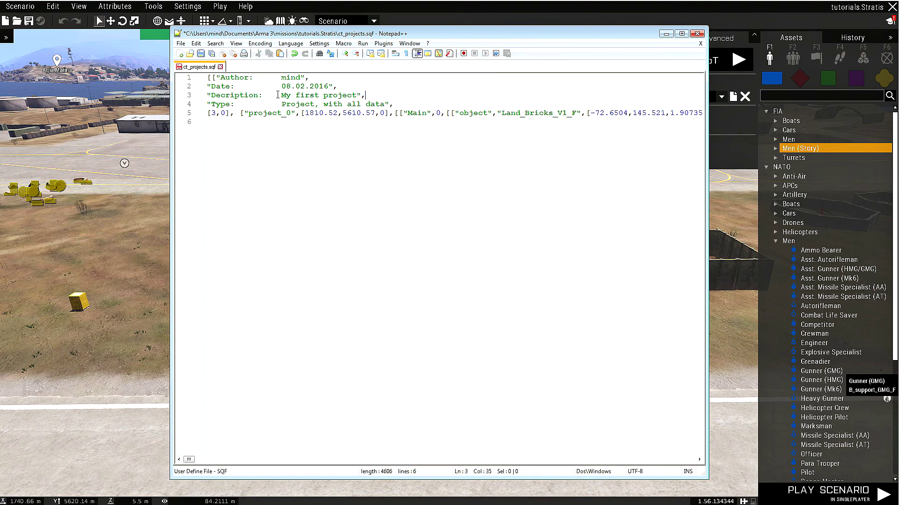
key("ctrl+s")
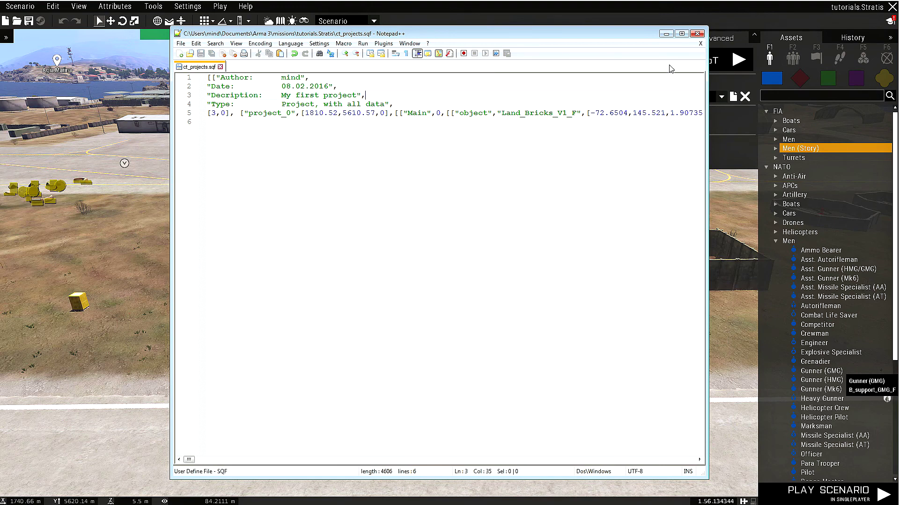
left_click(698, 34)
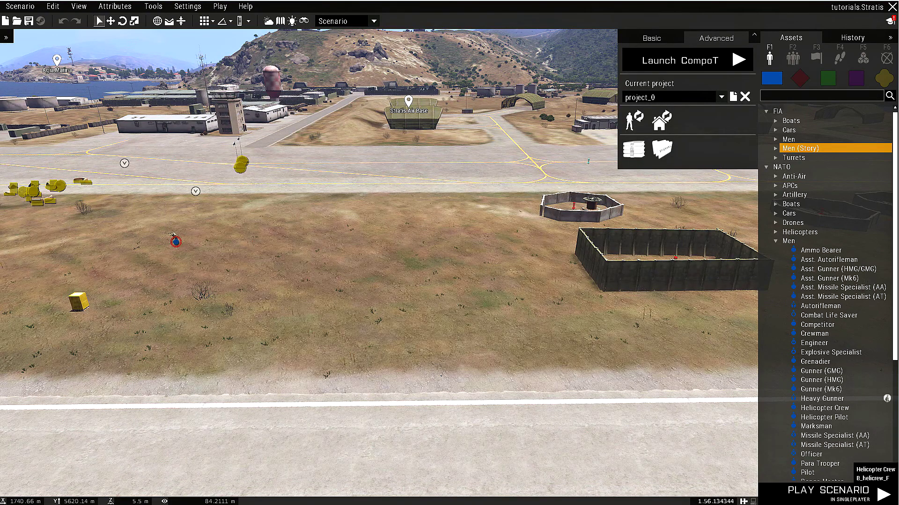
key("alt+Tab")
key("alt+Tab")
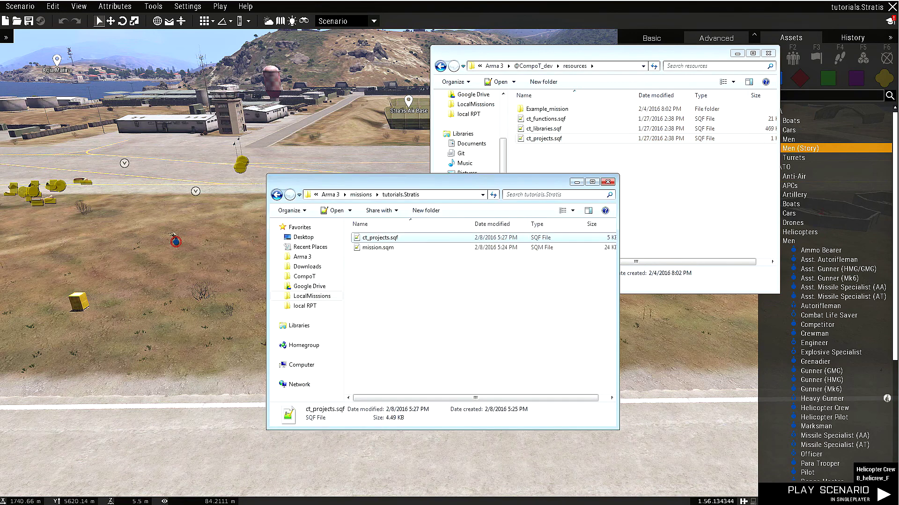
left_click(387, 319)
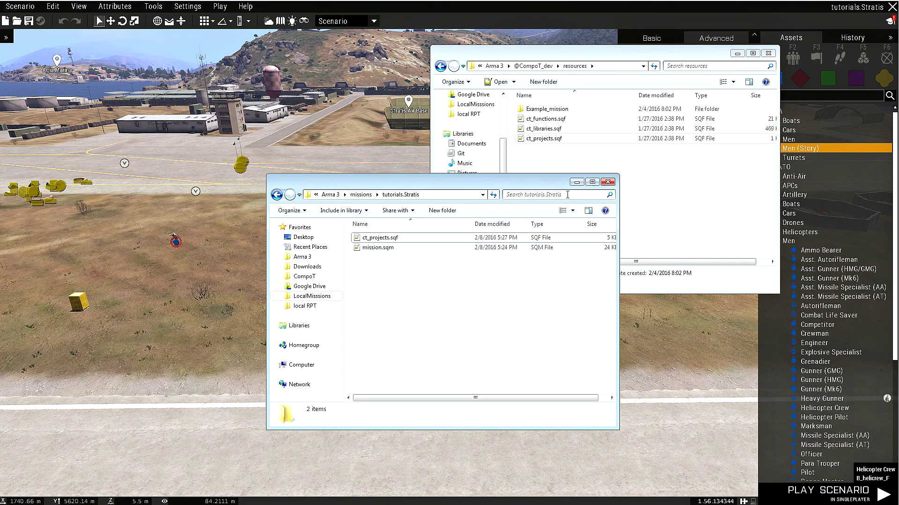
left_click(570, 170)
left_click(557, 129)
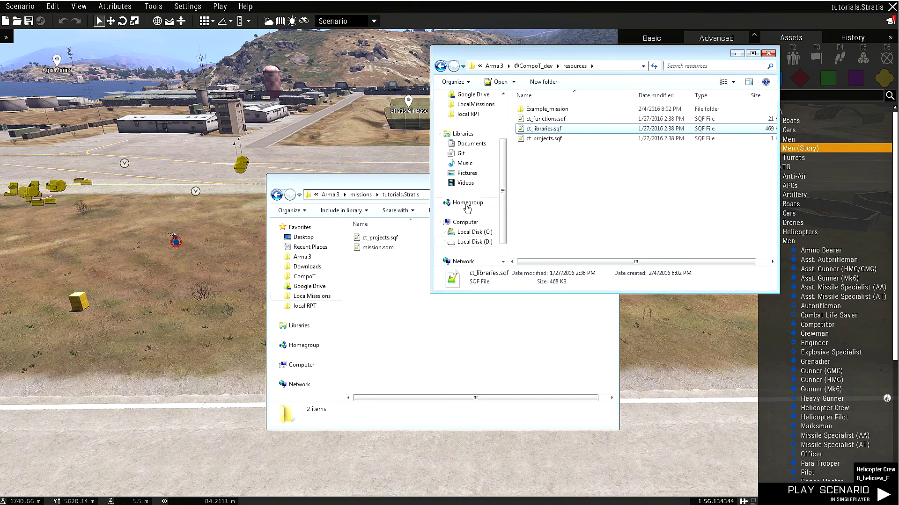
left_click(365, 316)
key("ctrl+v")
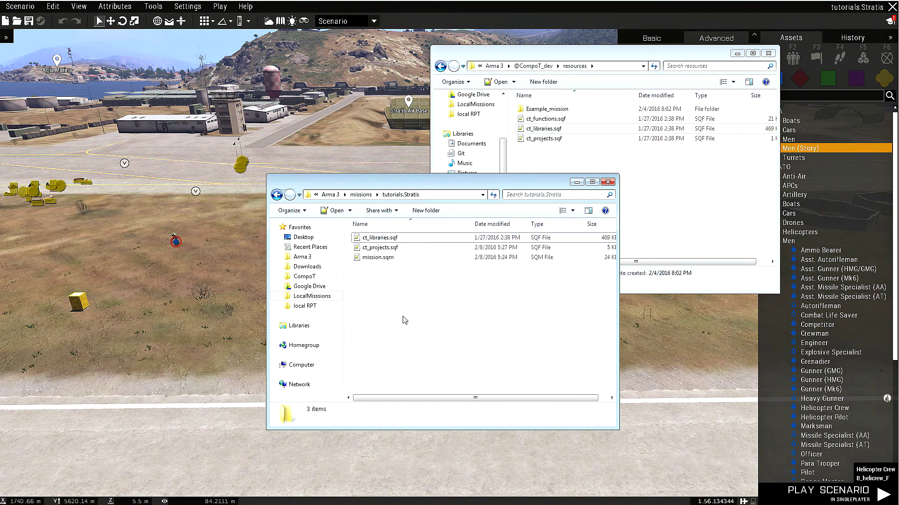
left_click(345, 153)
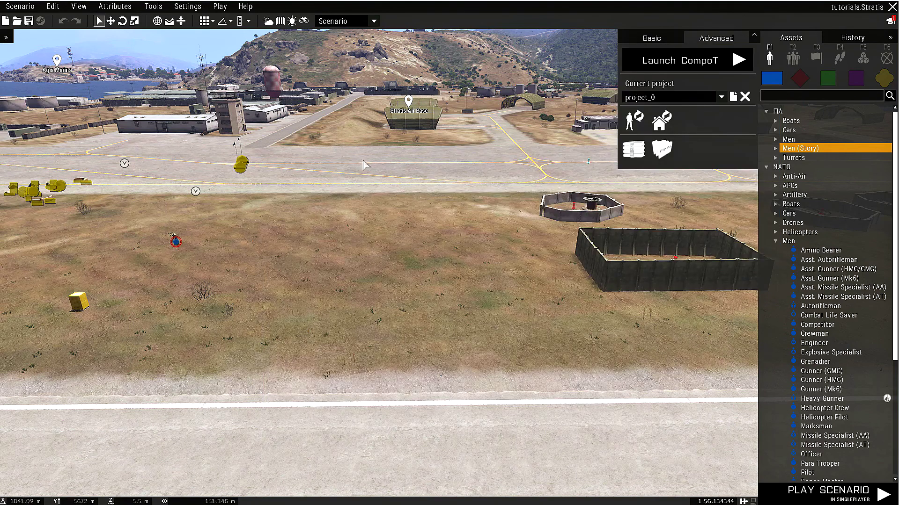
left_click(634, 153)
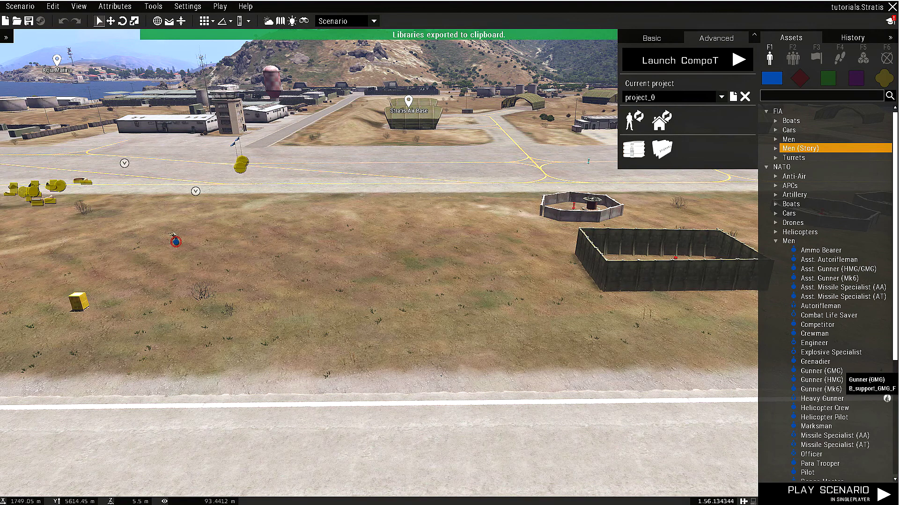
Open the mission's ct_libraries.sqf and replace all its contents with the exported libraries data
key("alt+Tab")
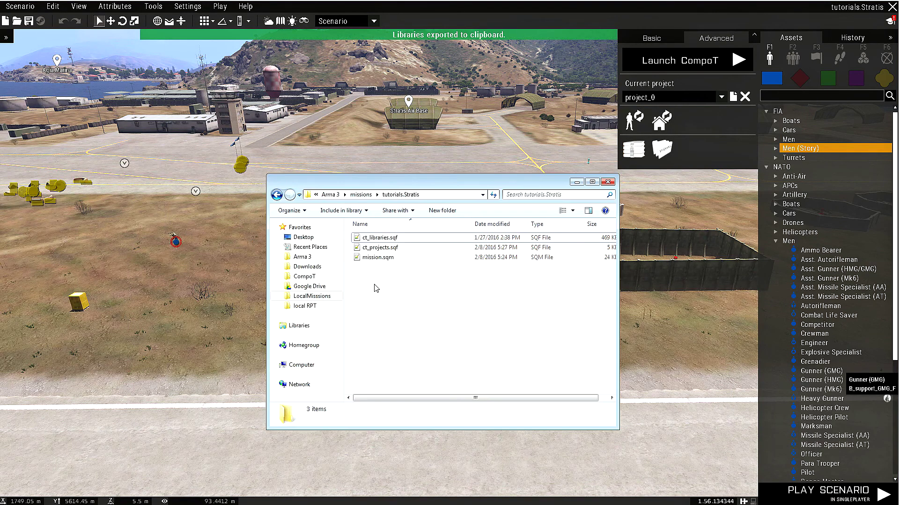
double_click(378, 238)
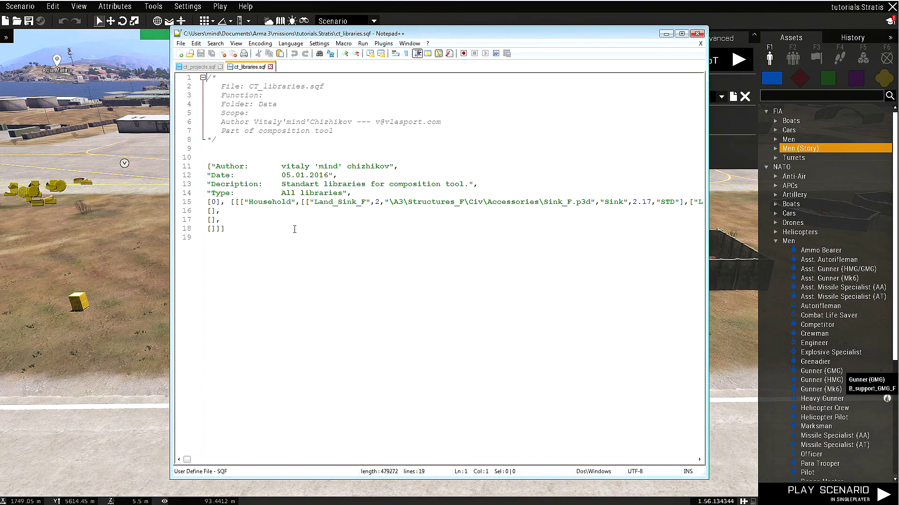
left_click(294, 230)
left_click_drag(238, 153, 208, 77)
left_click(305, 244)
key("ctrl+a")
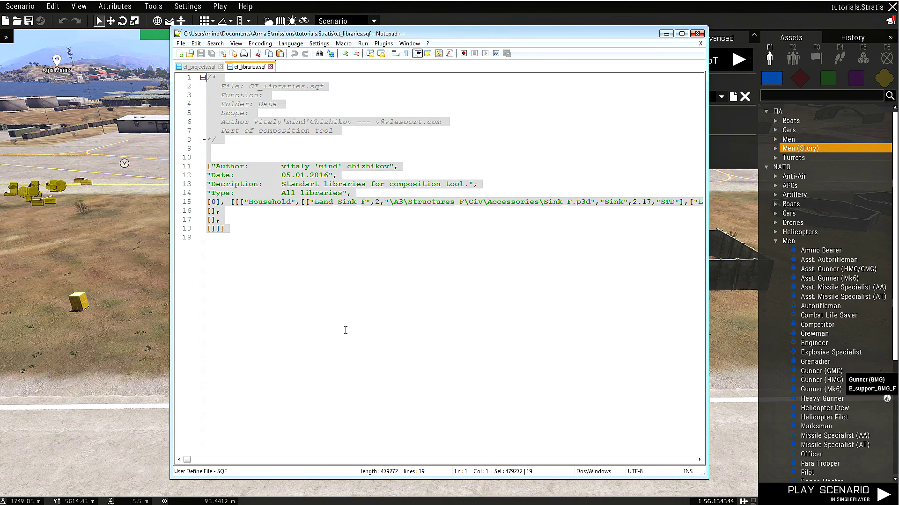
key("ctrl+v")
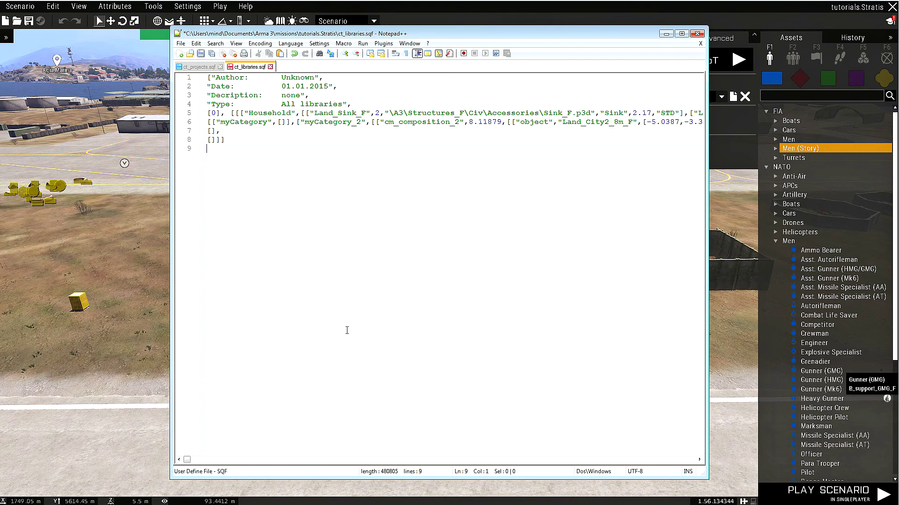
Review the pasted library data, save ct_libraries.sqf, and close both file tabs
left_click_drag(248, 138, 189, 77)
left_click(249, 140)
left_click_drag(251, 142, 192, 75)
left_click(269, 140)
left_click(296, 77)
mouse_move(283, 86)
left_mouse_down()
mouse_move(329, 89)
mouse_move(282, 97)
left_mouse_up()
left_click(288, 149)
left_click(201, 55)
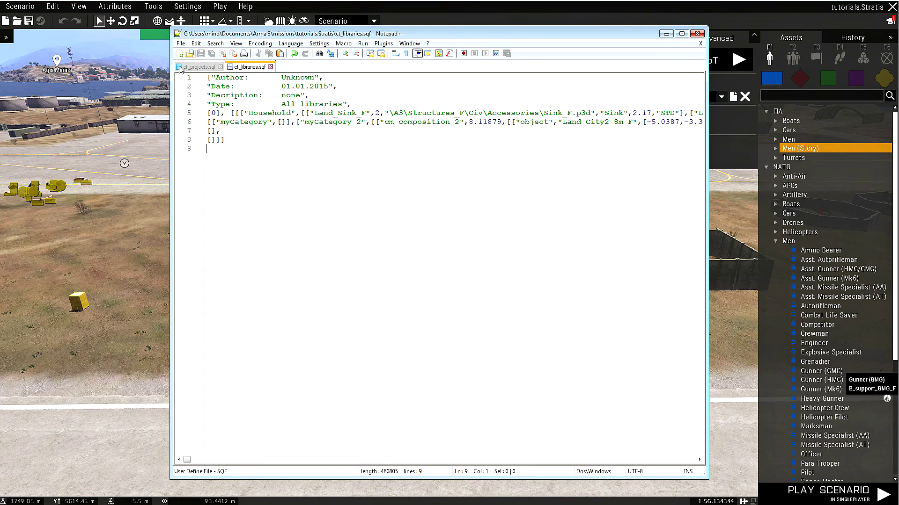
left_click(270, 67)
left_click(220, 67)
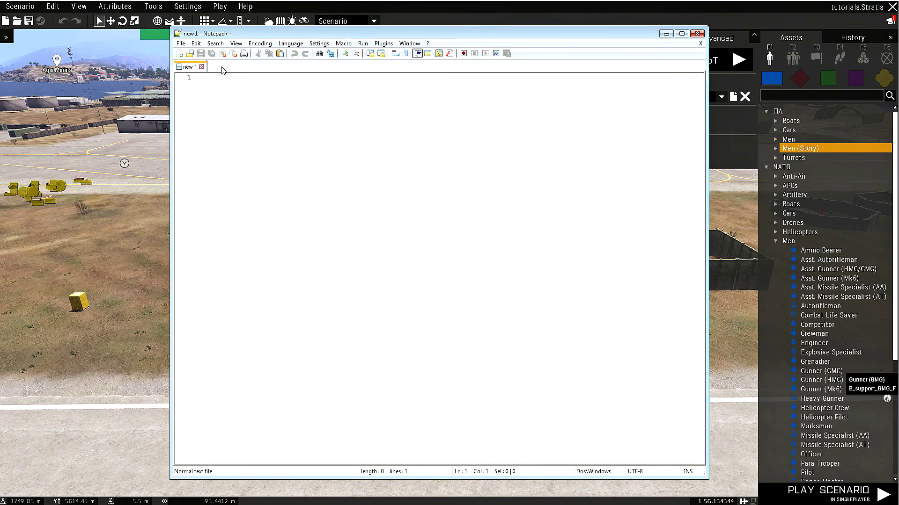
Close Notepad++ and exit the Eden Editor to the main menu
left_click(696, 34)
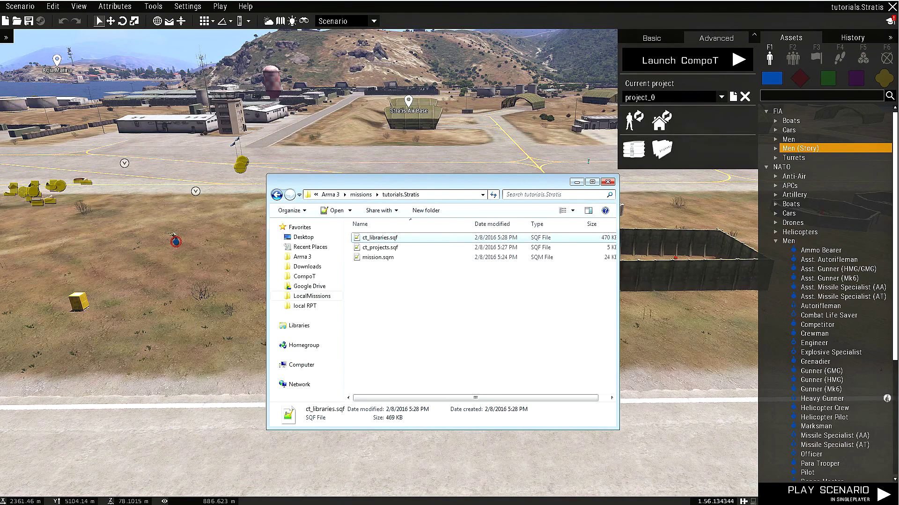
key("alt+Tab")
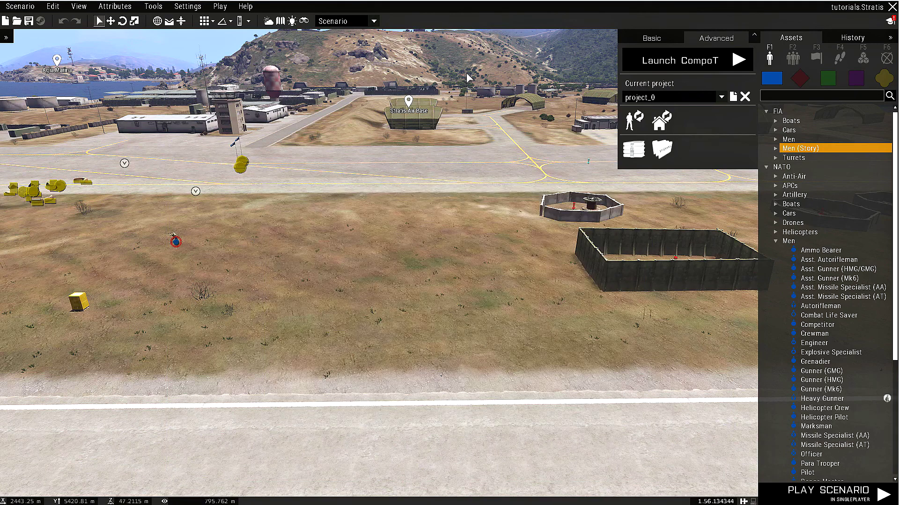
left_click(23, 12)
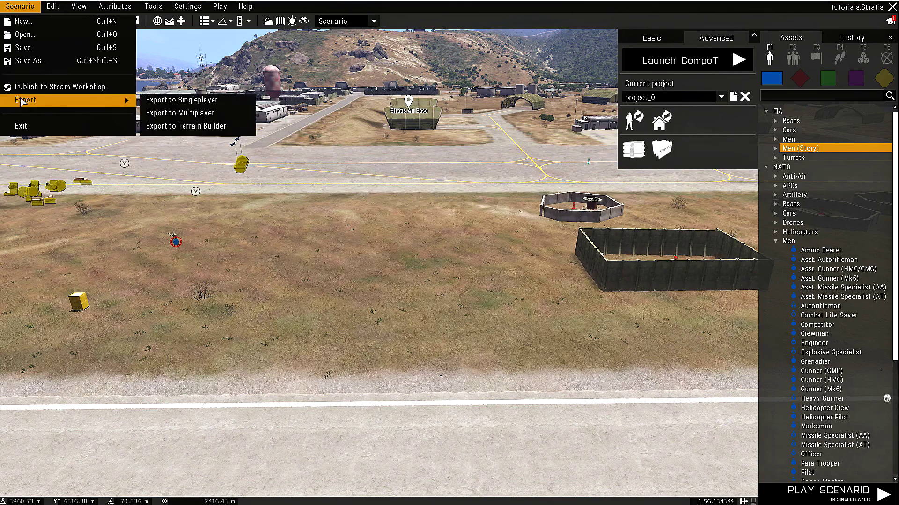
left_click(21, 126)
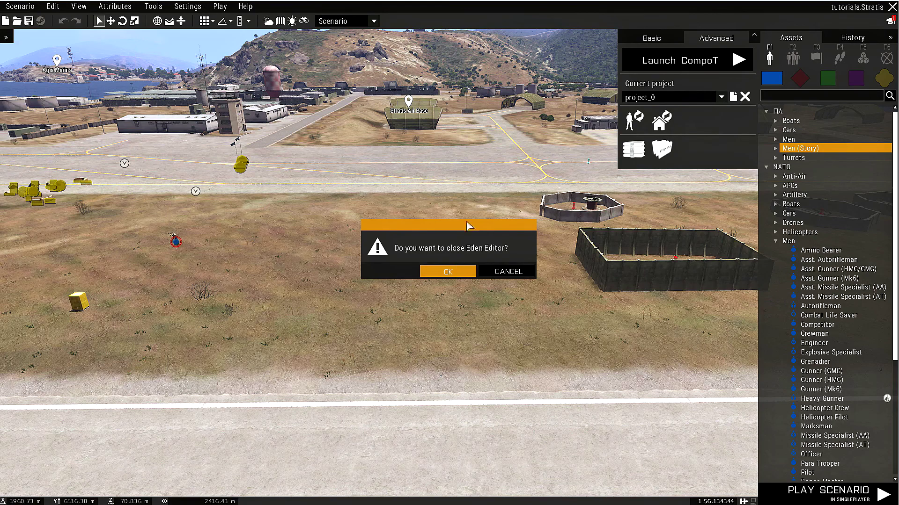
key("Return")
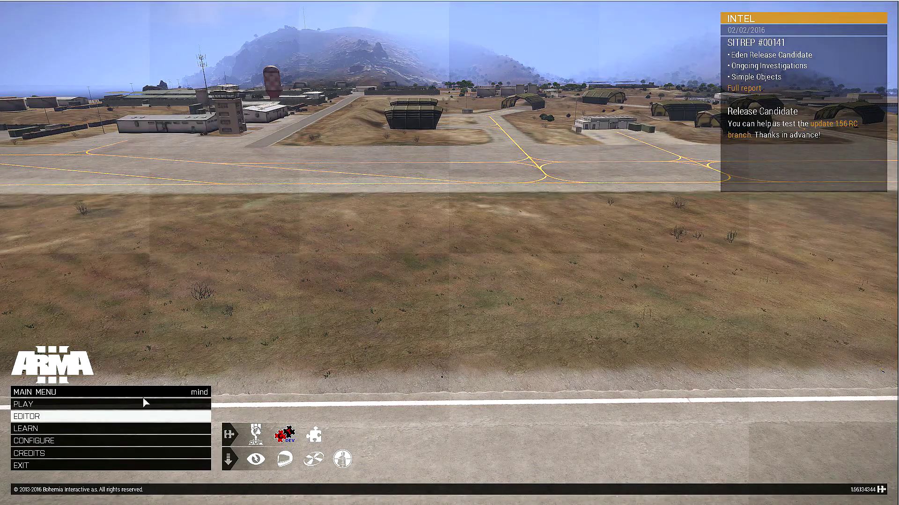
Launch the Stratis 3D Editor and open the tutorials scenario
left_click(137, 416)
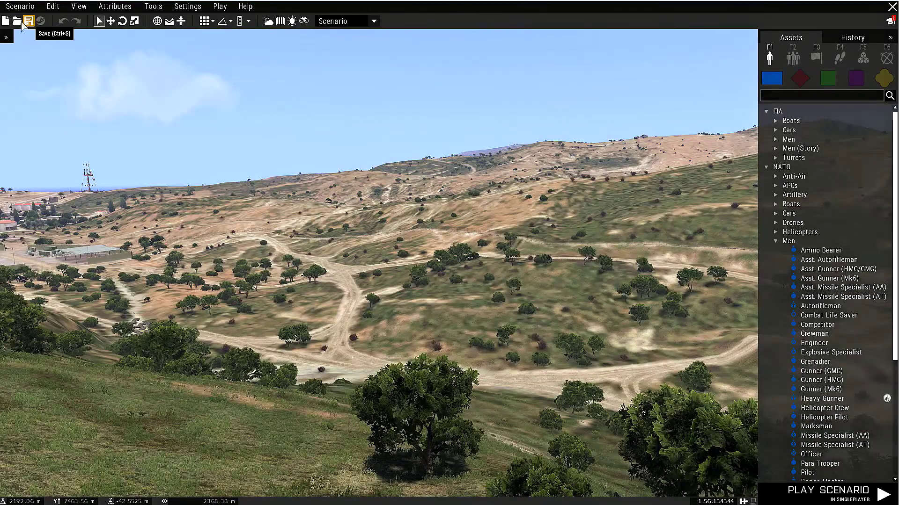
left_click(16, 21)
left_click(384, 143)
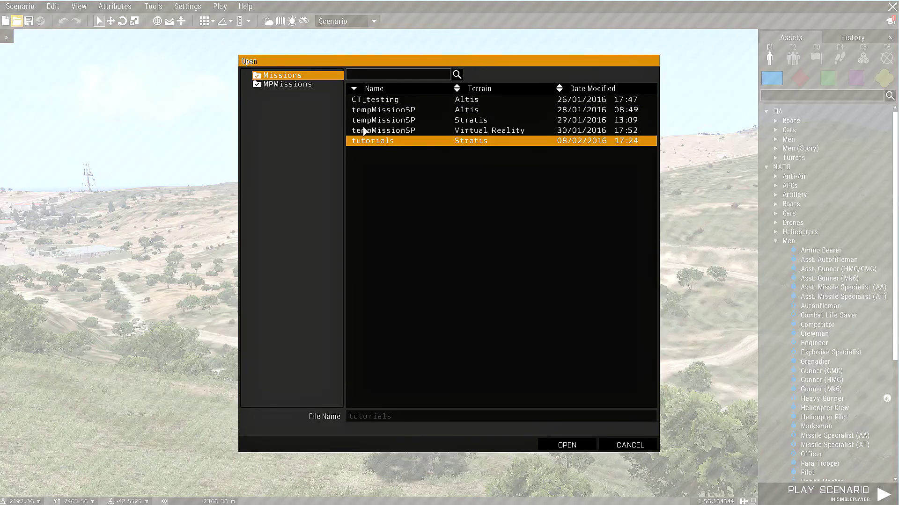
left_click(568, 444)
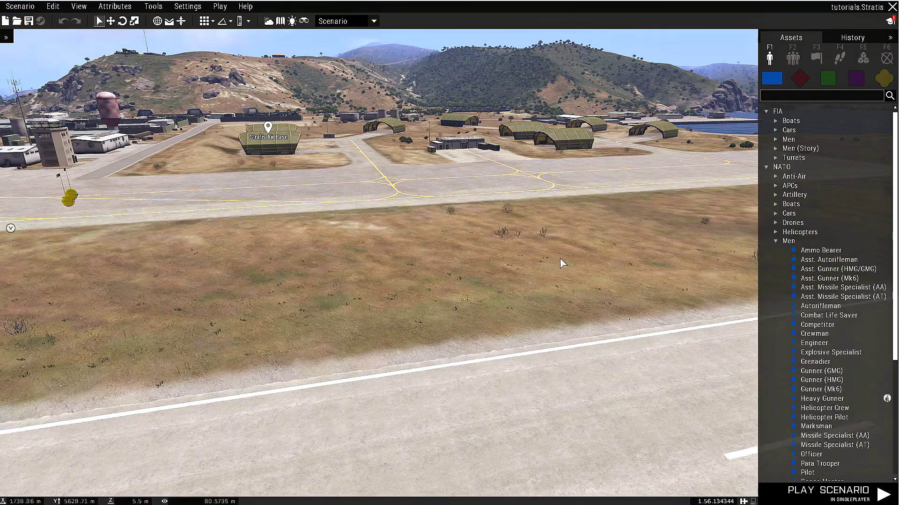
Fly the camera across the air base to the yellow compound beside the runway
right_click_drag(548, 263, 591, 211)
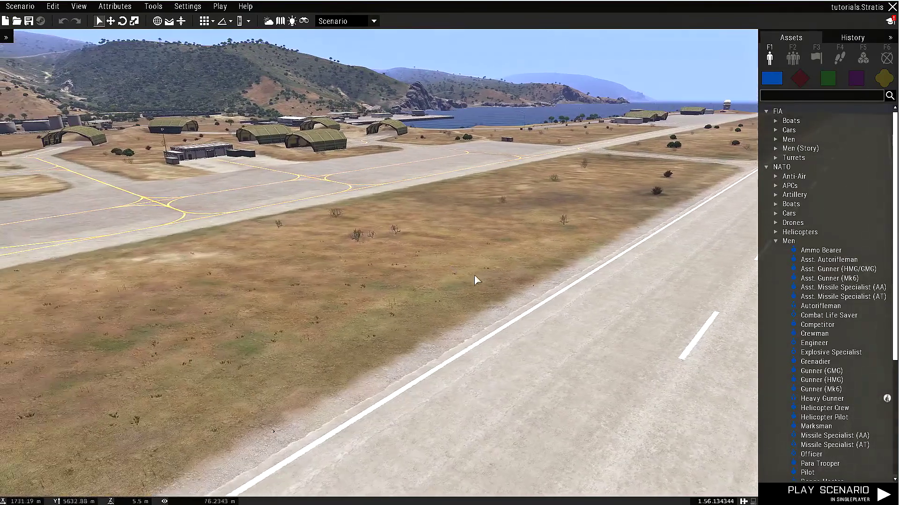
right_click_drag(479, 276, 235, 266)
key("a")
key("w")
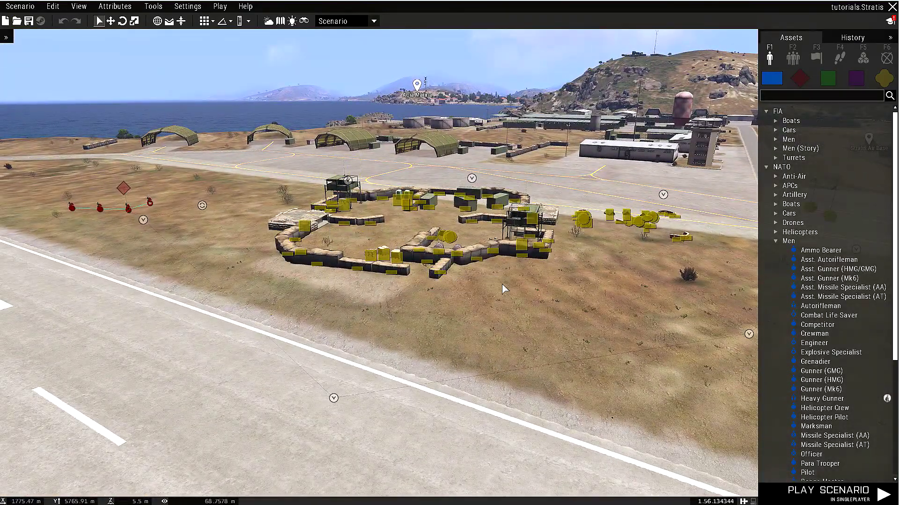
key("a")
key("d")
key("s")
right_click_drag(374, 338, 550, 310)
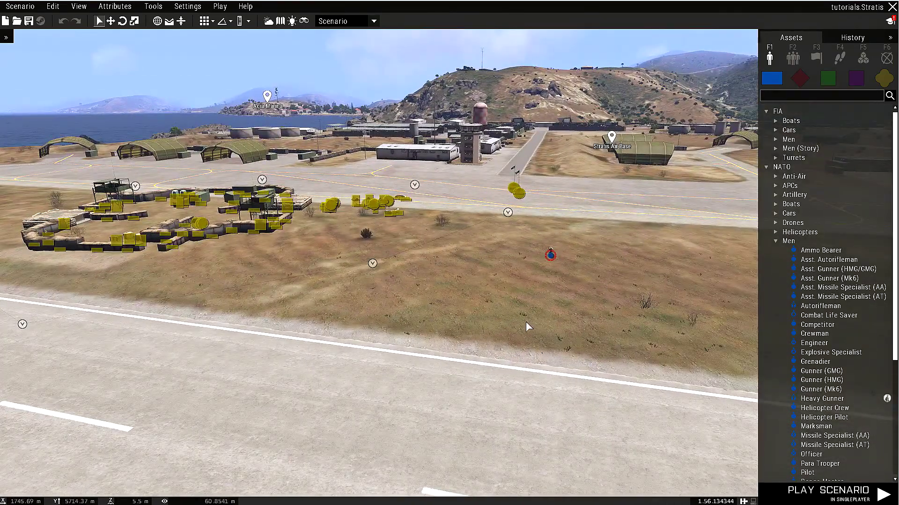
key("a")
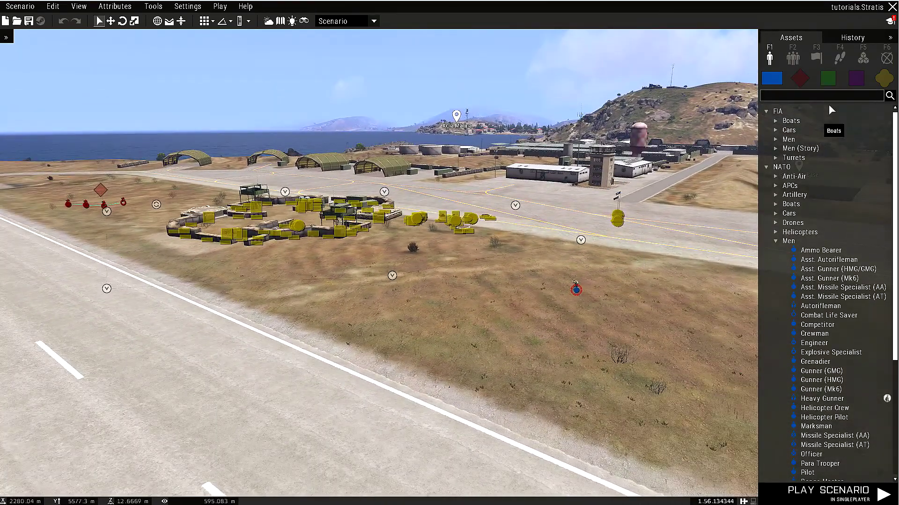
Collapse the Assets panel, pull back over the runway, and bring up the Tools menu
left_click(890, 37)
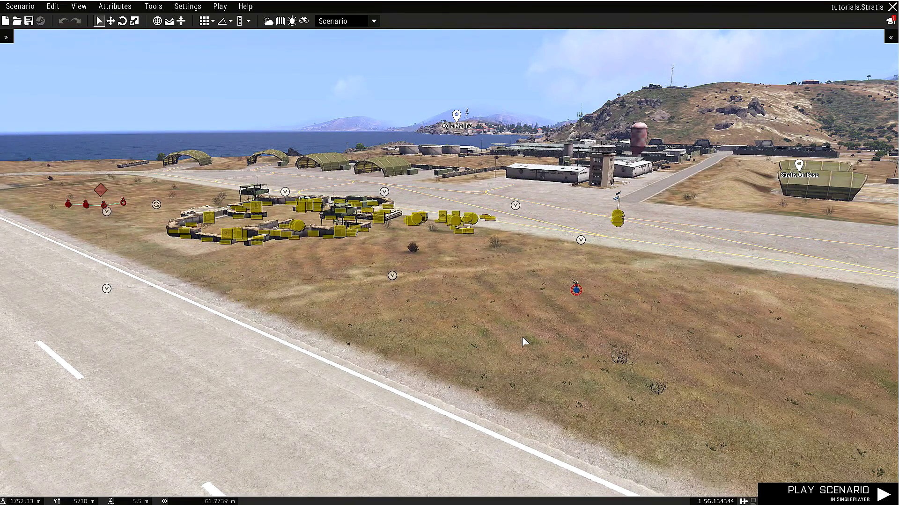
key("s")
key("q")
right_click_drag(537, 356, 552, 377)
key("w")
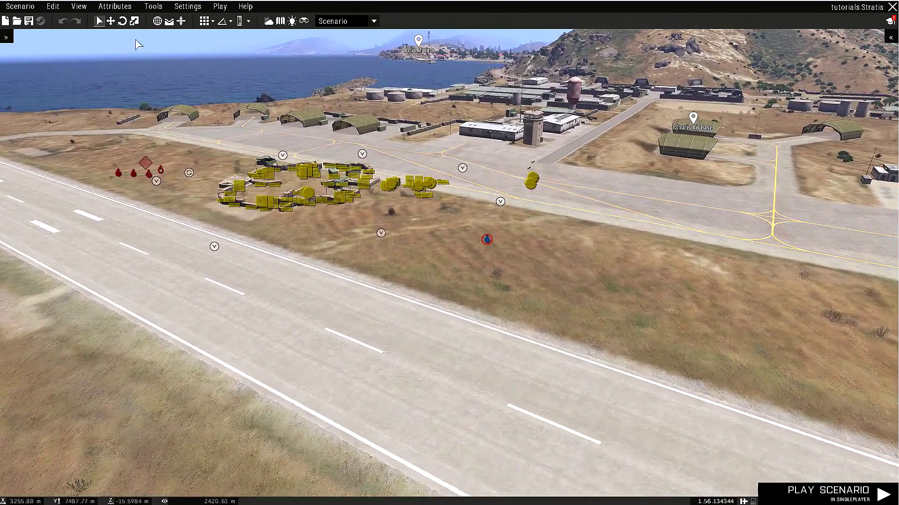
left_click(159, 6)
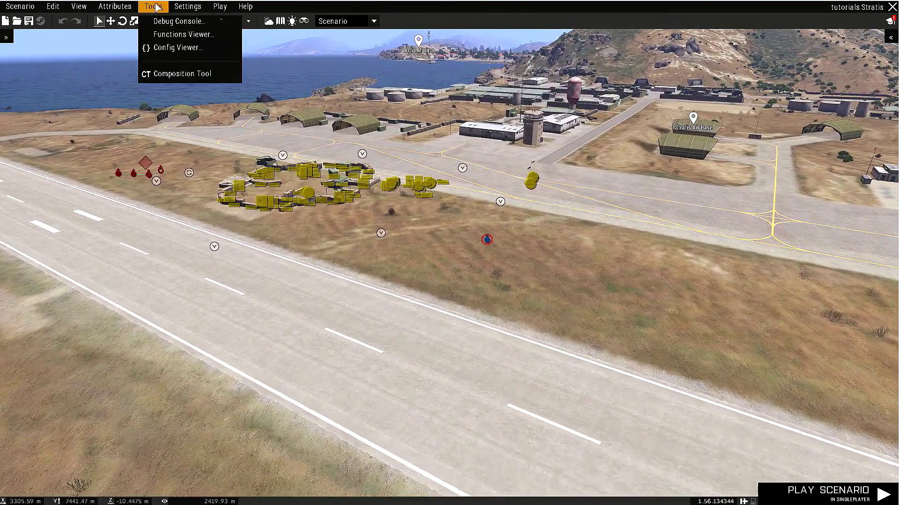
Launch the Composition Tool and fly over the walled enclosures and crates it shows by the runway
left_click(163, 74)
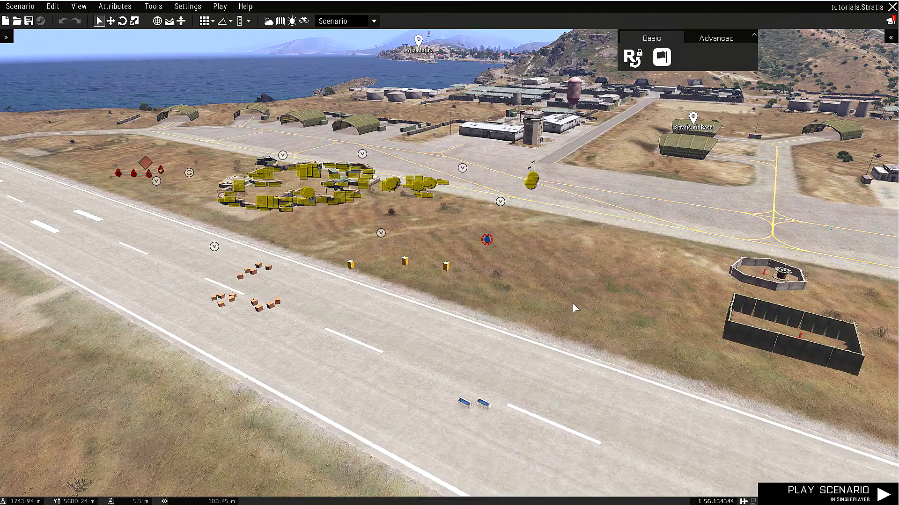
right_click_drag(458, 326, 627, 320)
key("a")
key("e")
key("e")
key("z")
key("w")
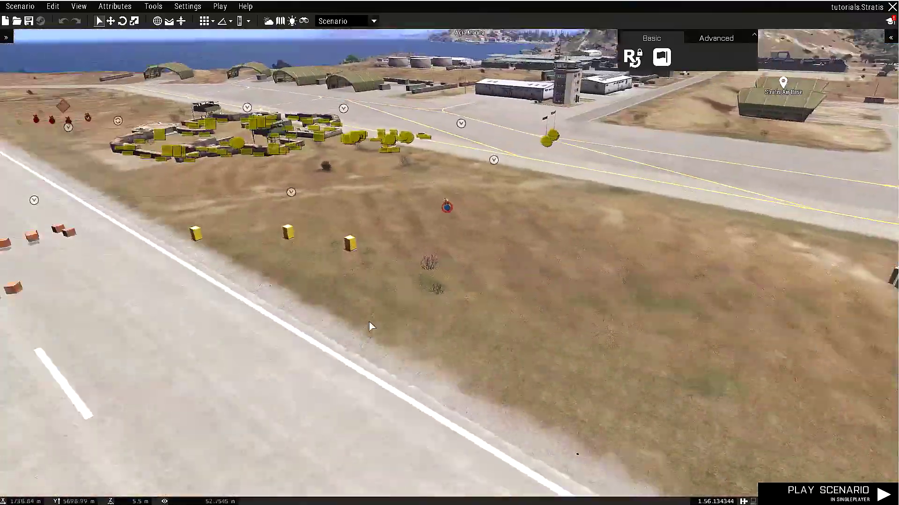
key("w")
key("z")
right_click_drag(421, 331, 574, 280)
key("w")
key("a")
key("w")
key("q")
key("s")
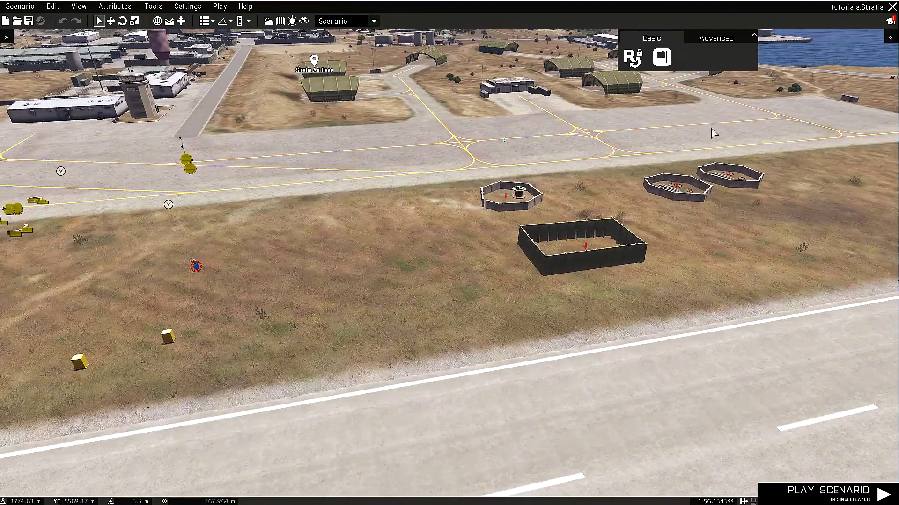
On the Advanced tab, make project_0 the current project, then pull back to view more compositions
left_click(716, 38)
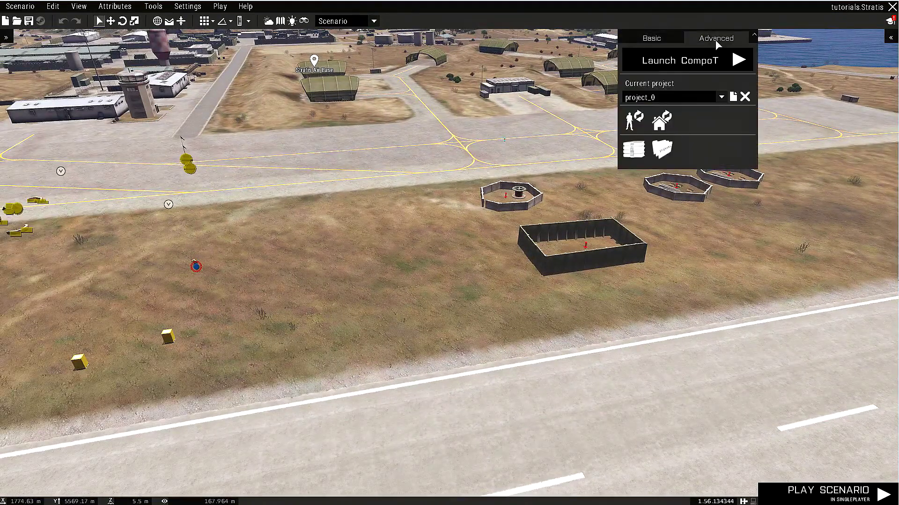
left_click(704, 92)
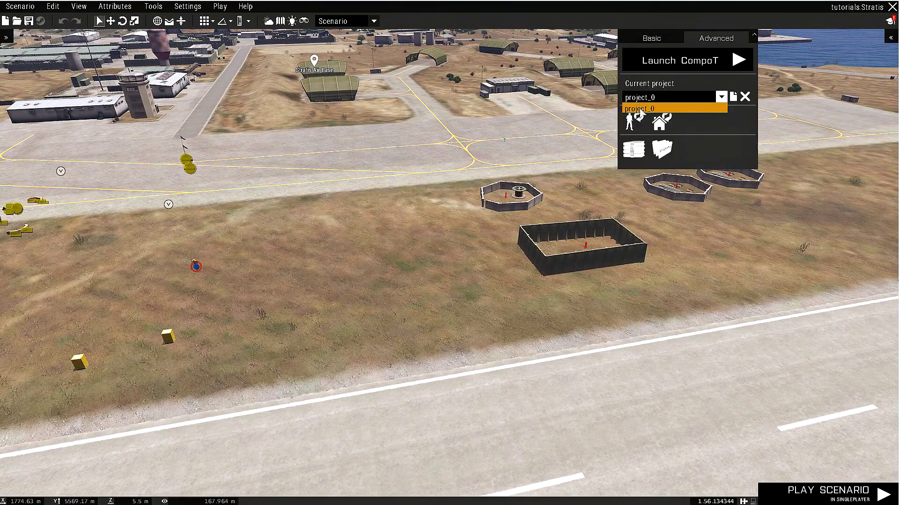
left_click(648, 109)
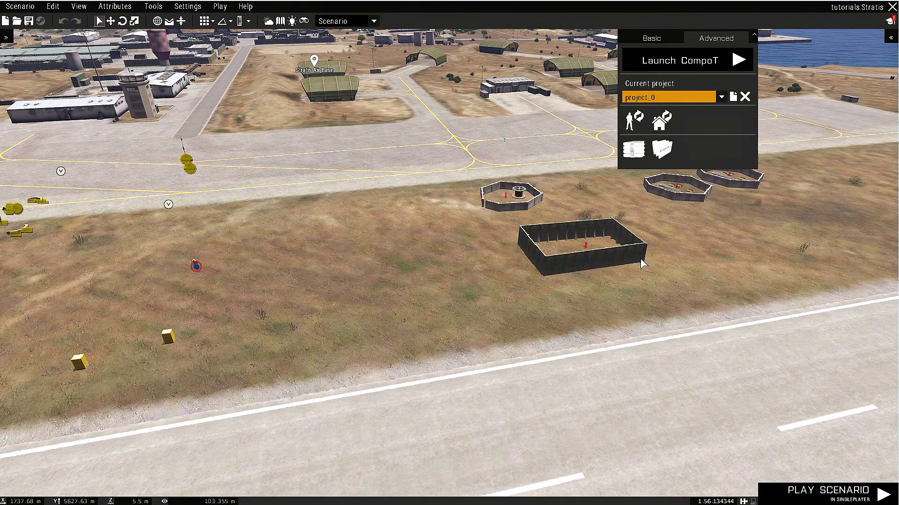
right_click_drag(701, 345, 686, 338)
key("s")
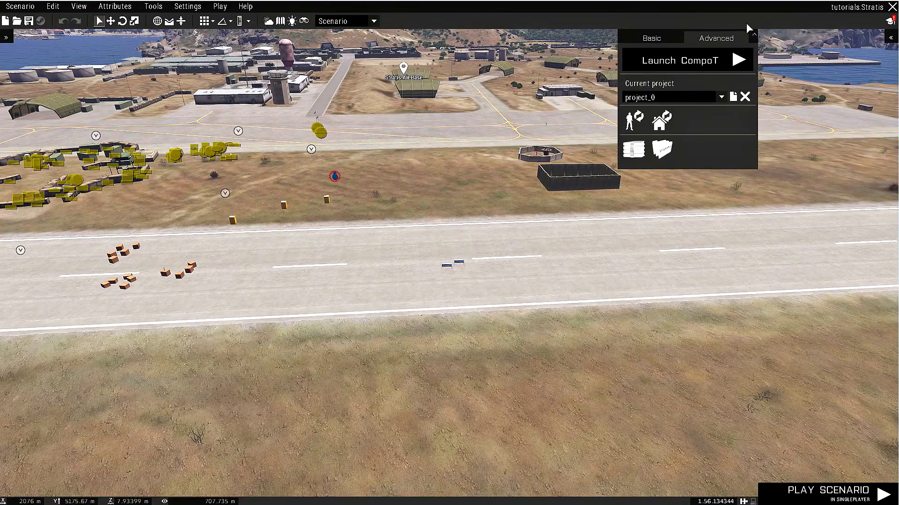
key("s")
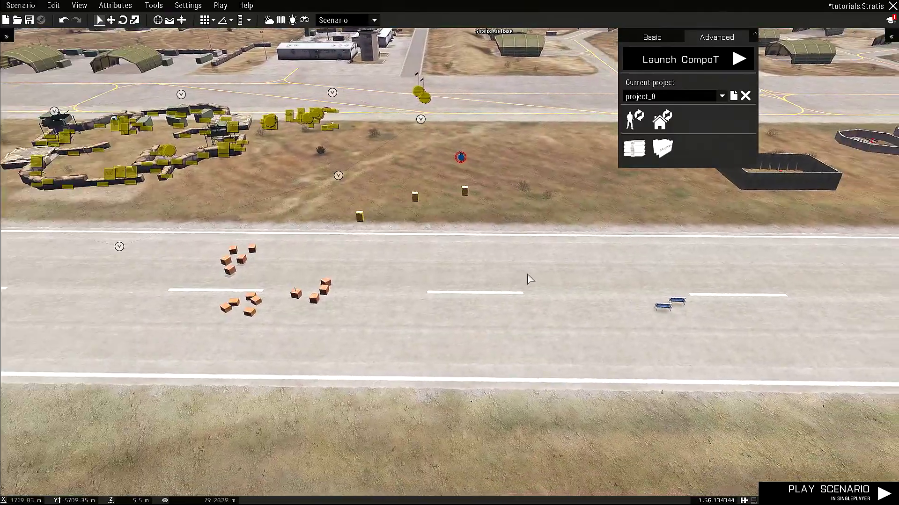
key("w")
mouse_move(527, 275)
right_mouse_down()
mouse_move(530, 253)
mouse_move(529, 263)
right_mouse_up()
scroll(525, 272, "up", 5)
Return to the Basic tab and place a Game Logic on the grass field at view centre
key("w")
key("d")
left_click(651, 37)
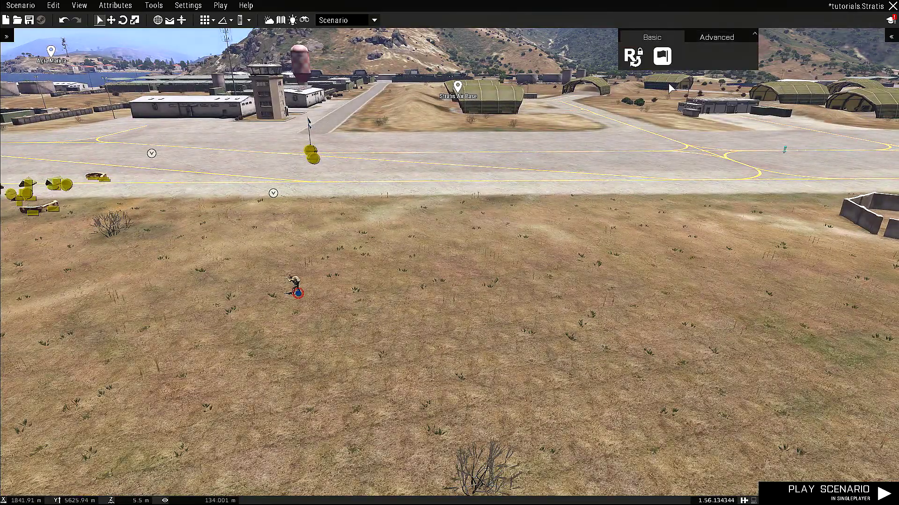
key("s")
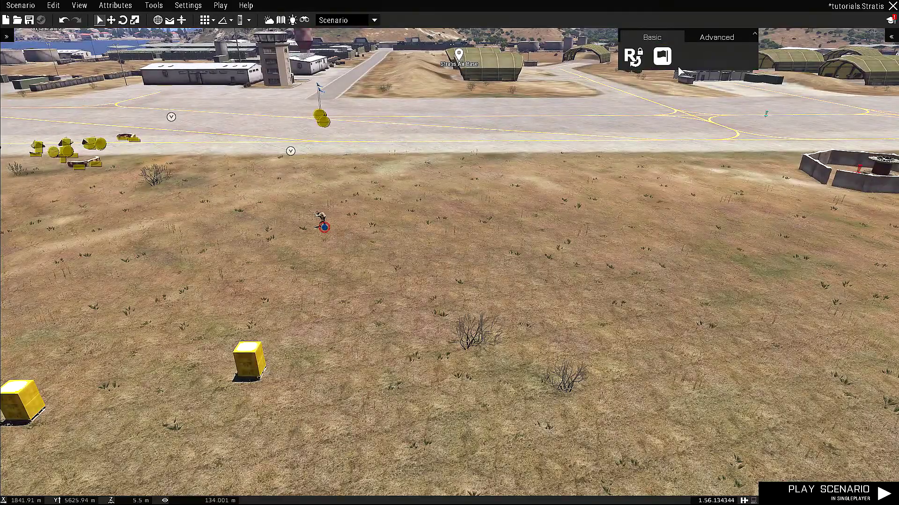
key("w")
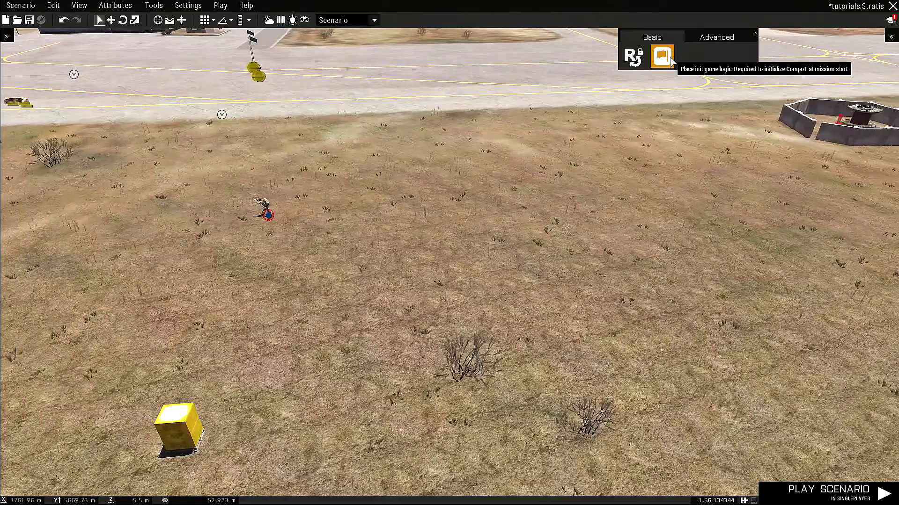
left_click(671, 57)
Fly over the new Game Logic, then swing toward the runway crates and the soldier
key("w")
right_click_drag(637, 220, 506, 249)
key("d")
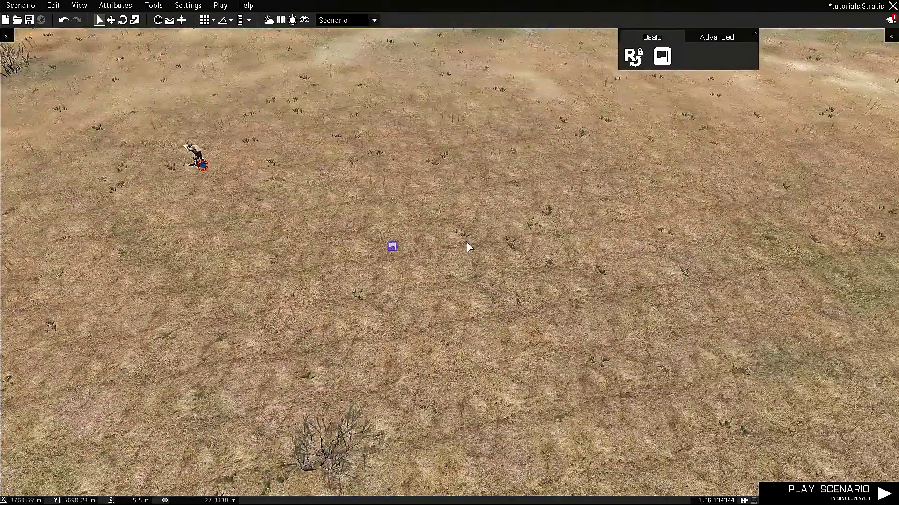
key("a")
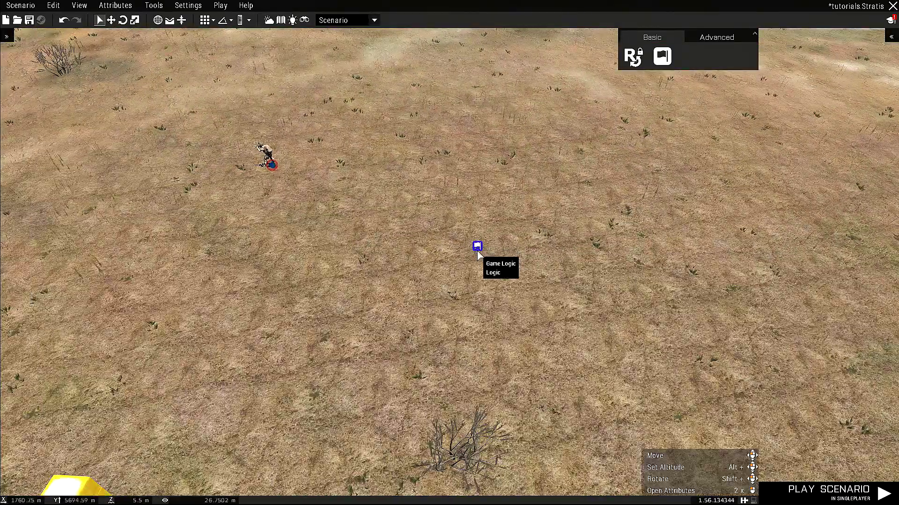
key("d")
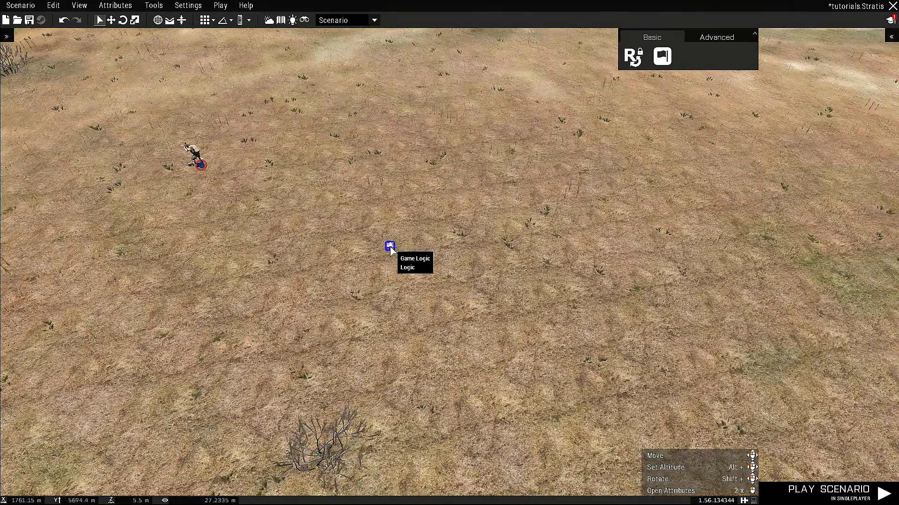
key("w")
key("w")
right_click_drag(462, 253, 243, 206)
key("a")
key("s")
key("d")
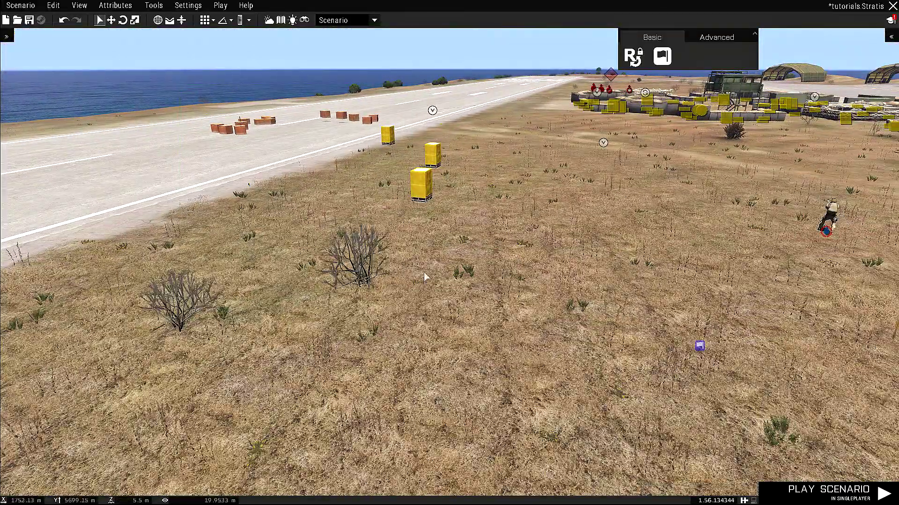
Swing back toward the enclosures and look down at the Game Logic
right_click_drag(358, 265, 577, 178)
key("s")
key("a")
key("w")
key("q")
key("s")
key("w")
mouse_move(497, 225)
right_mouse_down()
mouse_move(489, 248)
mouse_move(489, 226)
right_mouse_up()
key("s")
key("q")
key("w")
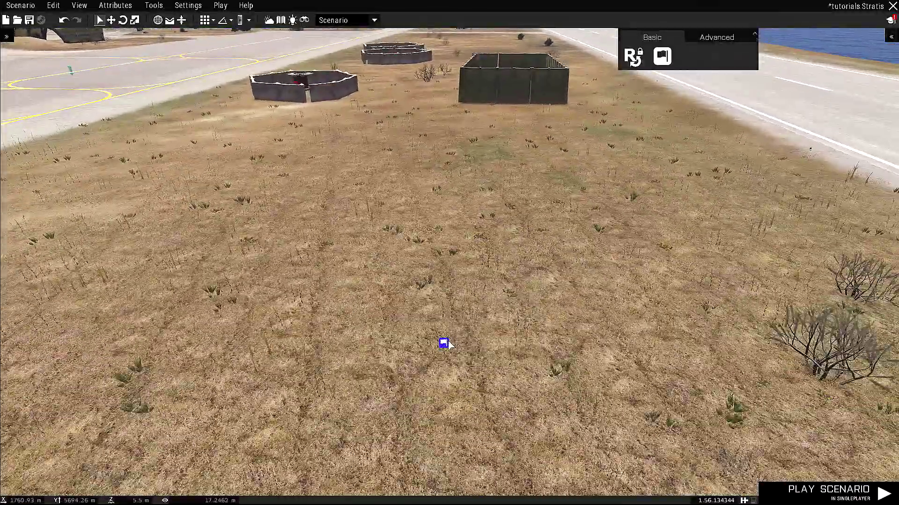
scroll(445, 344, "up", 2)
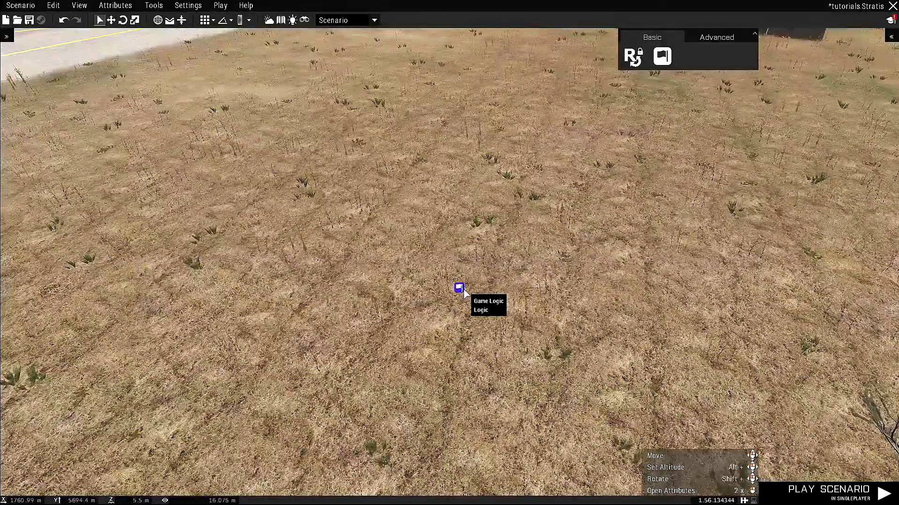
Open the Game Logic's attributes and delete the stray double quote before 'if (isServer' in Init
double_click(458, 288)
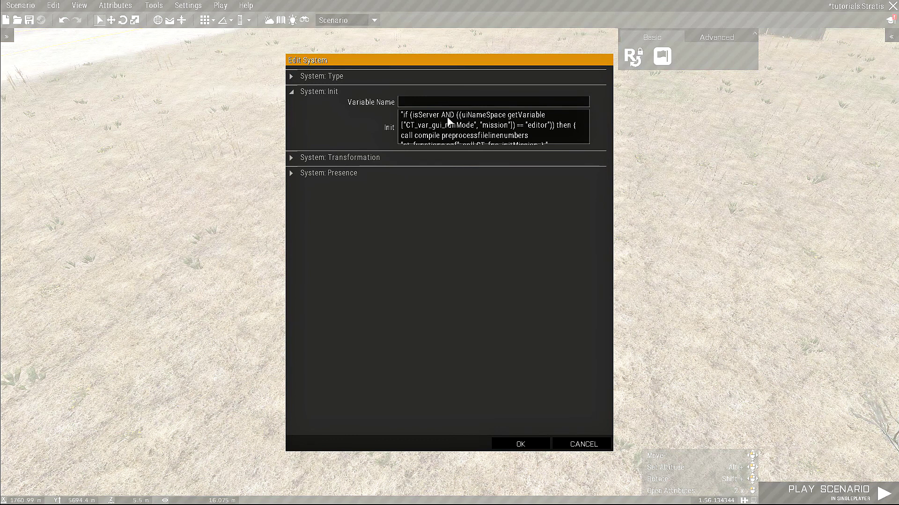
left_click_drag(442, 118, 425, 100)
left_click(465, 136)
left_click(417, 125)
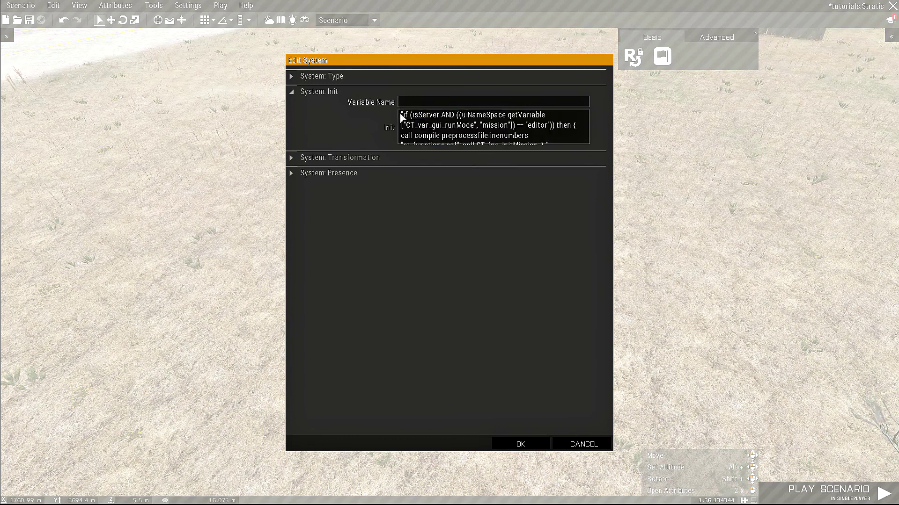
left_click(403, 118)
key("BackSpace")
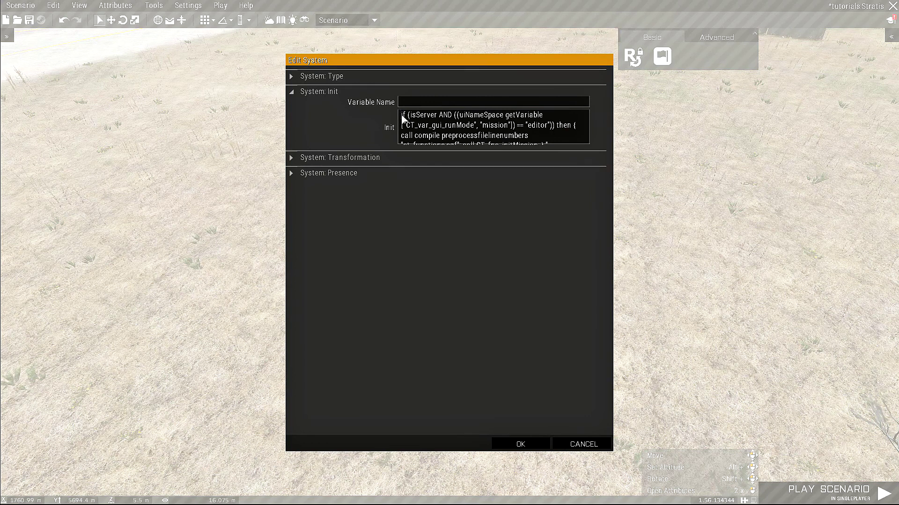
left_click_drag(502, 117, 517, 154)
left_click(553, 135)
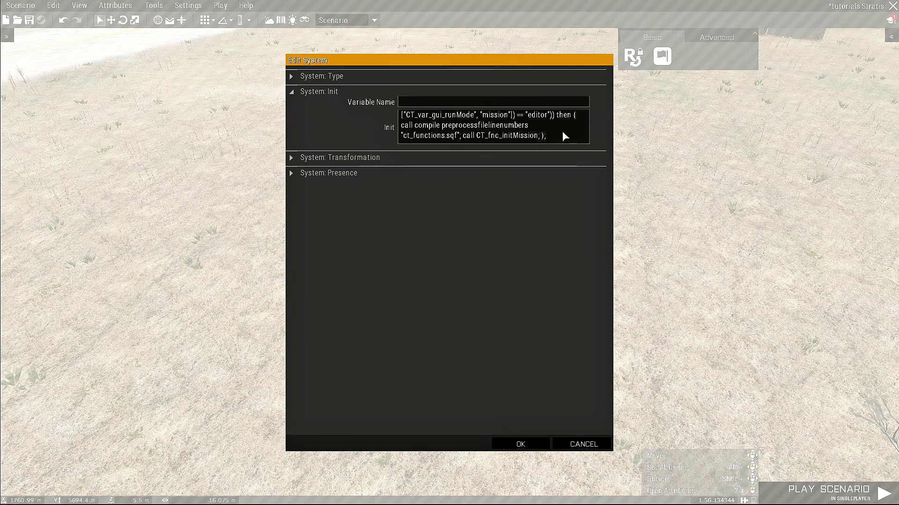
Confirm the Init edit with OK, then survey the ground around the soldier and compositions
left_click(521, 448)
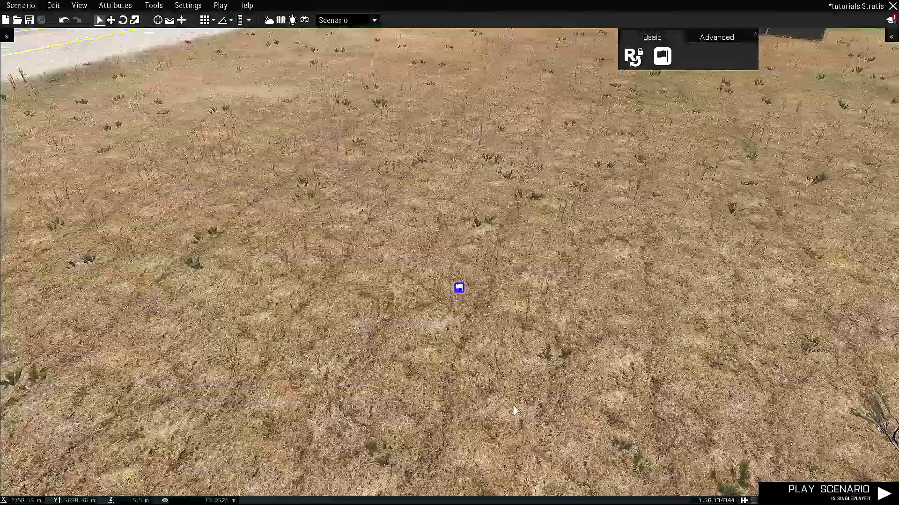
key("s")
right_click_drag(557, 349, 480, 333)
scroll(482, 332, "down", 5)
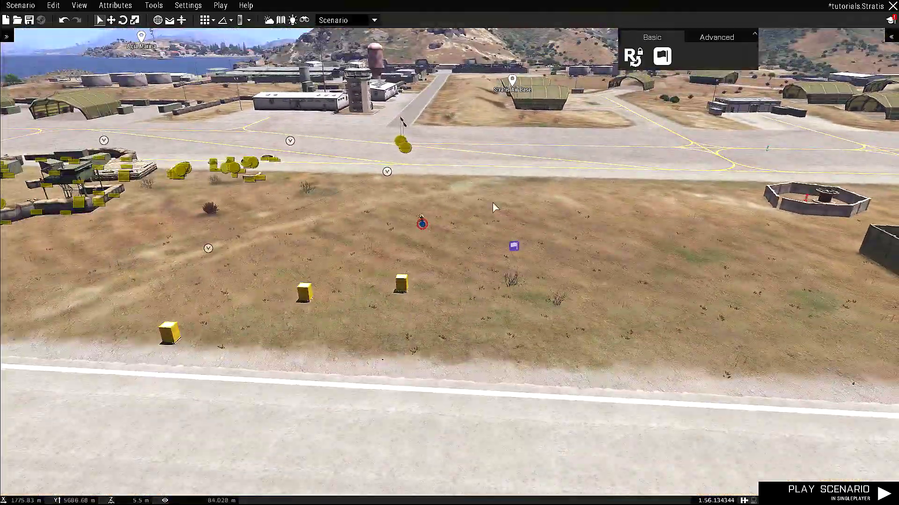
key("d")
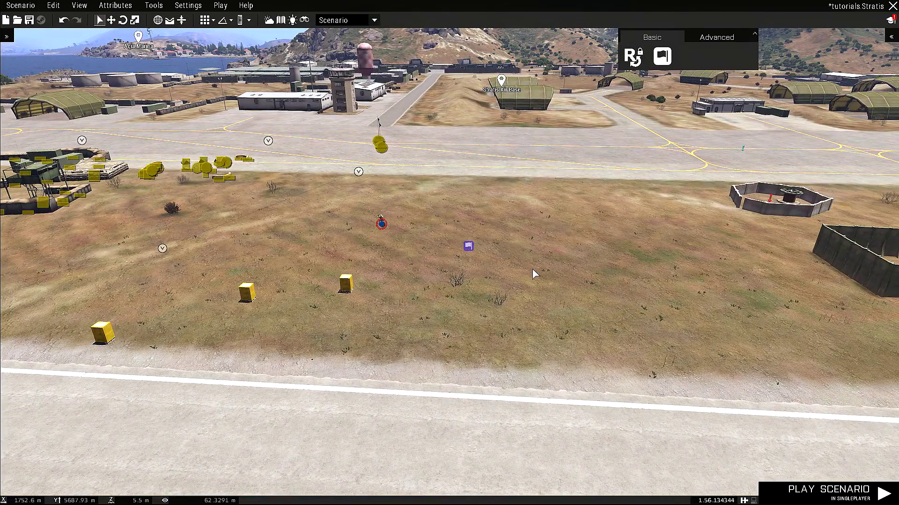
key("w")
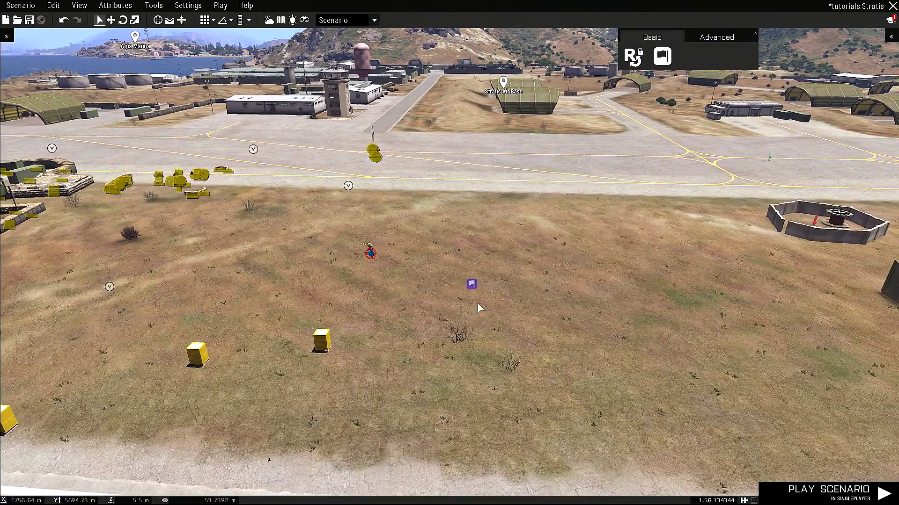
right_click_drag(551, 314, 584, 321)
key("a")
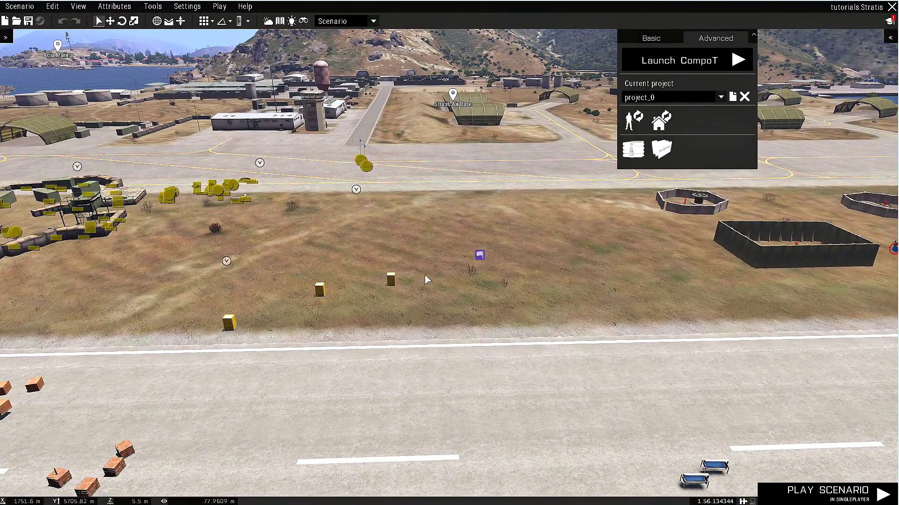
mouse_move(523, 304)
right_mouse_down()
mouse_move(556, 313)
mouse_move(528, 326)
mouse_move(515, 312)
right_mouse_up()
key("w")
key("s")
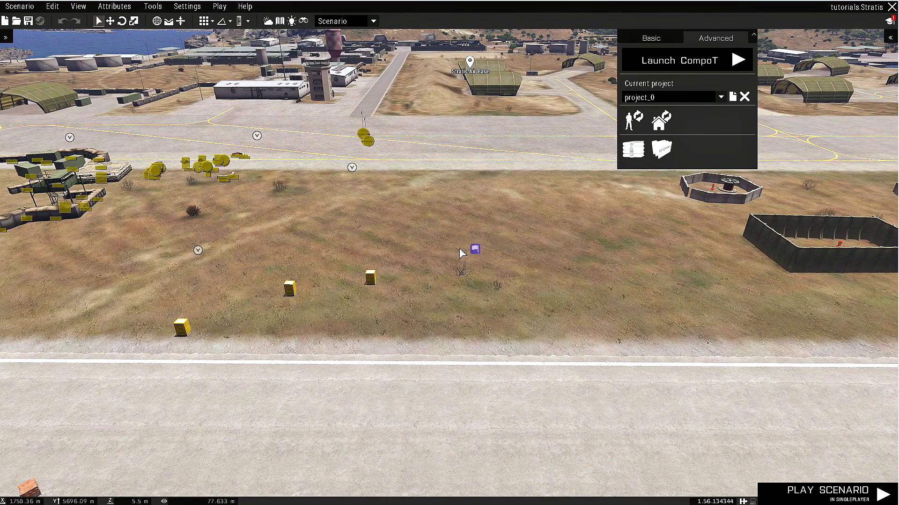
Inspect the dark fenced enclosure up close and along the runway
right_click_drag(501, 276, 515, 269)
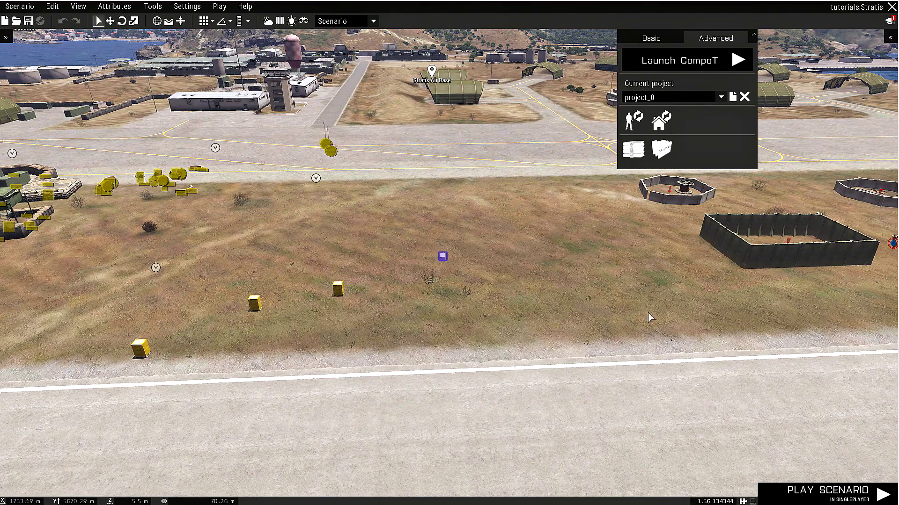
key("d")
right_click_drag(619, 325, 582, 339)
key("w")
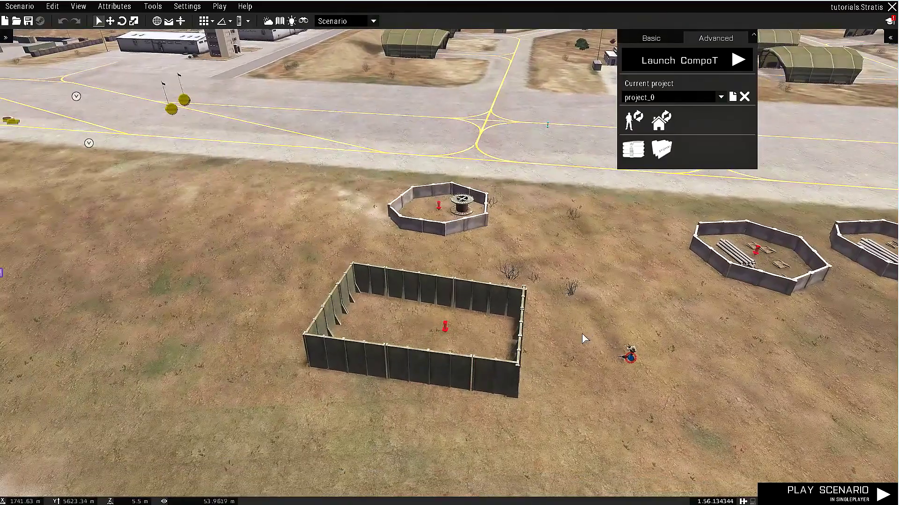
key("s")
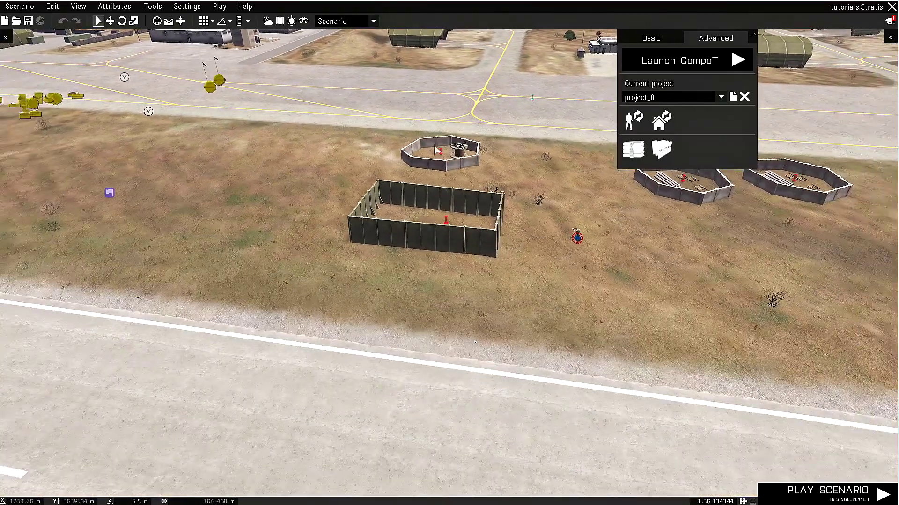
right_click_drag(735, 267, 550, 273)
key("w")
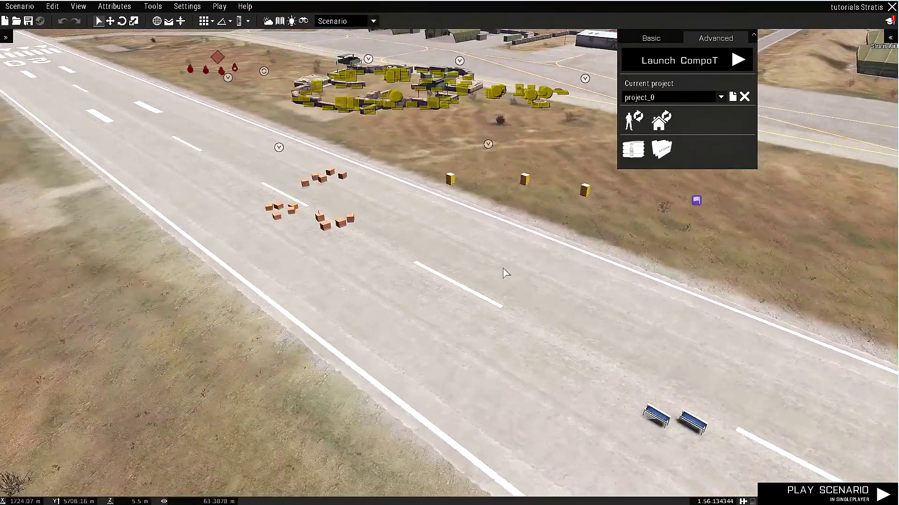
right_click_drag(401, 272, 493, 278)
Collapse the CompoT panel and bring the tutorials.Stratis Explorer window onto the screen
left_click(753, 35)
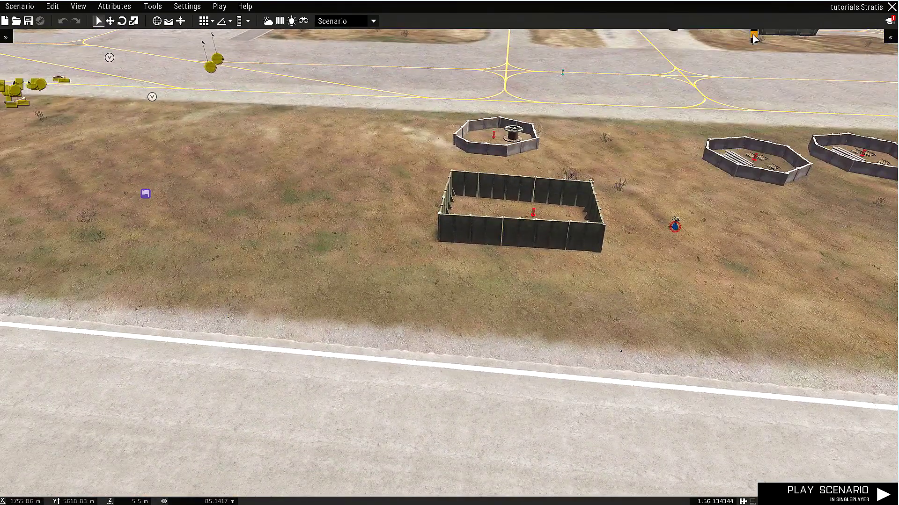
key("a")
right_click_drag(469, 307, 510, 304)
key("s")
key("a")
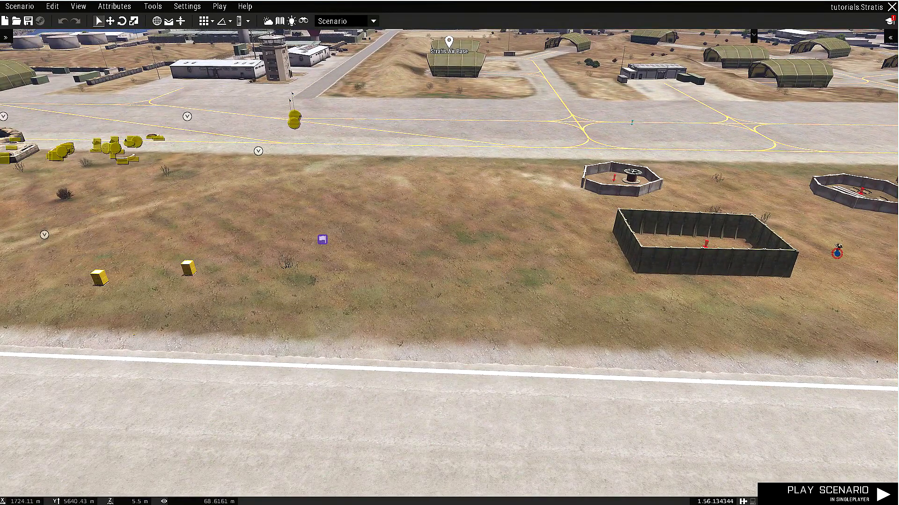
left_click_drag(898, 223, 582, 213)
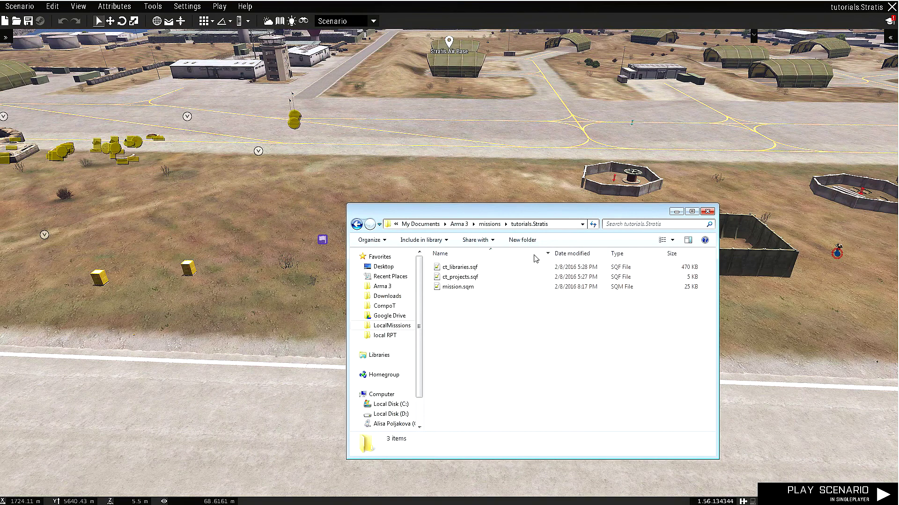
left_click(456, 270)
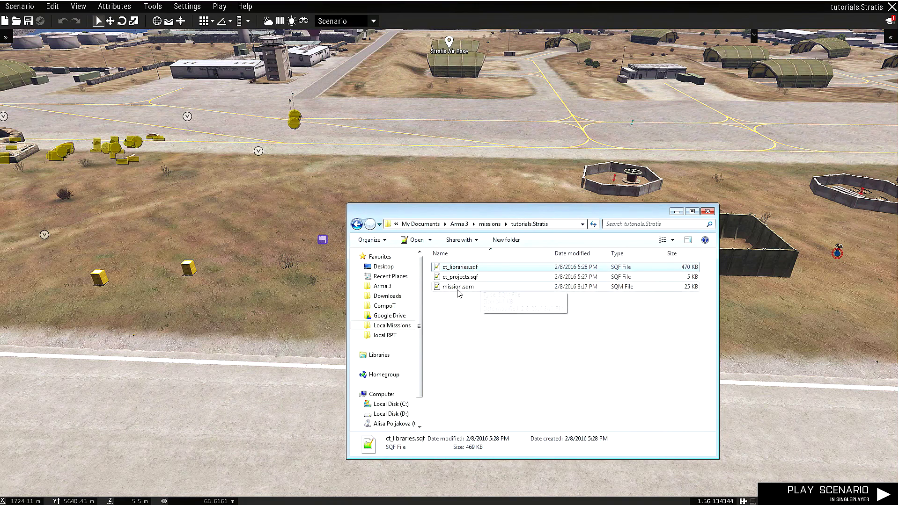
left_click(475, 320)
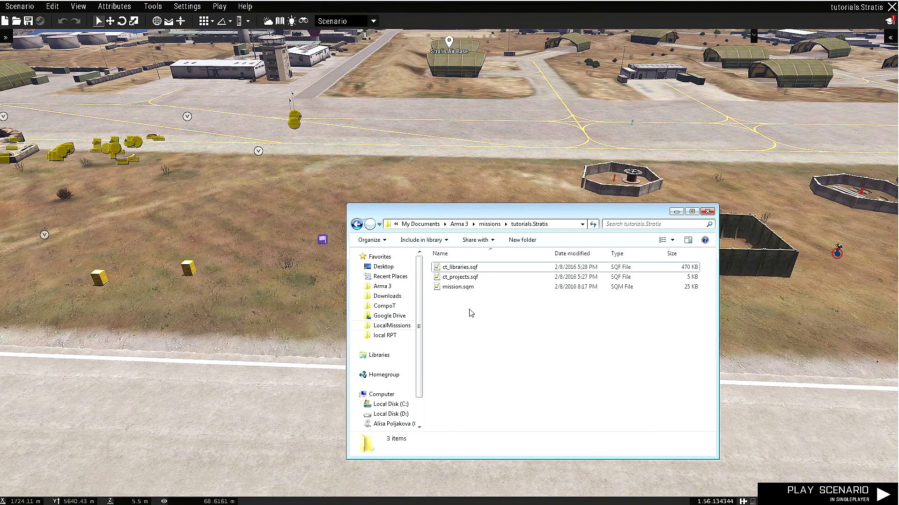
key("alt+Tab")
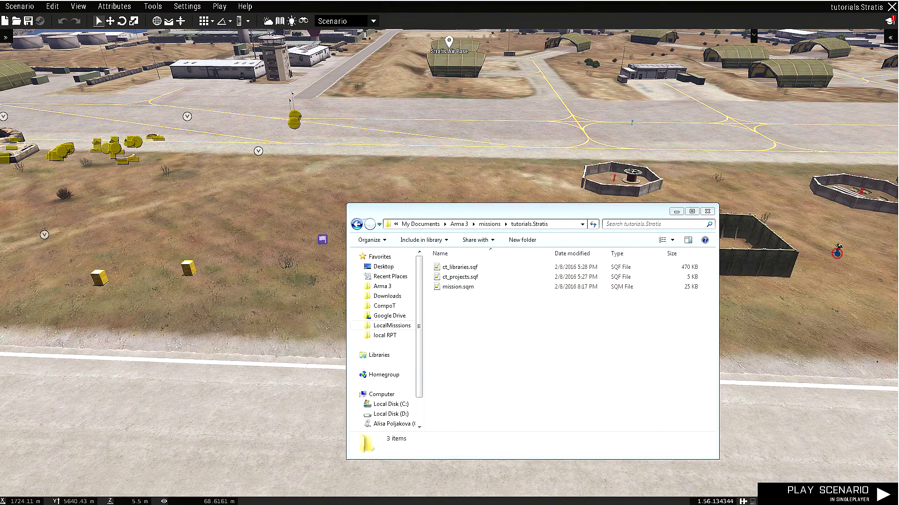
left_click_drag(898, 32, 661, 37)
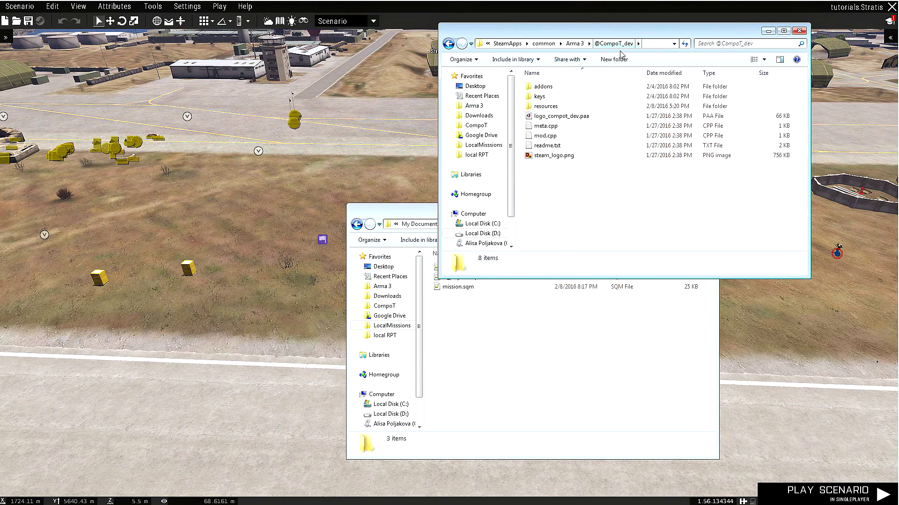
double_click(546, 108)
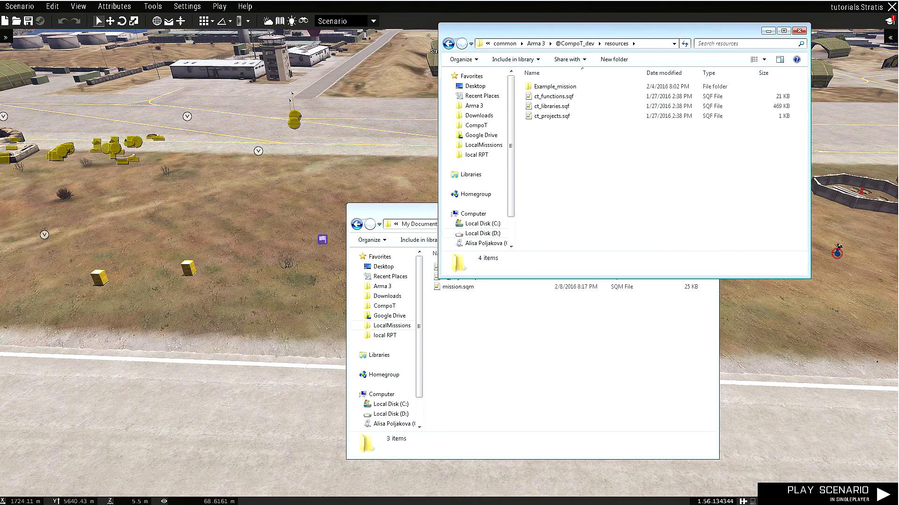
Copy ct_functions.sqf from resources into the tutorials.Stratis mission folder
left_click(543, 97)
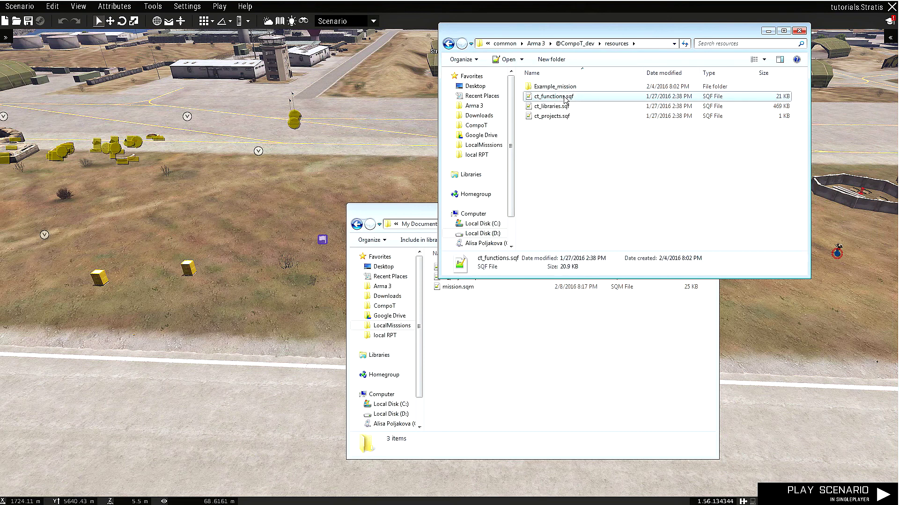
left_click_drag(565, 98, 530, 337)
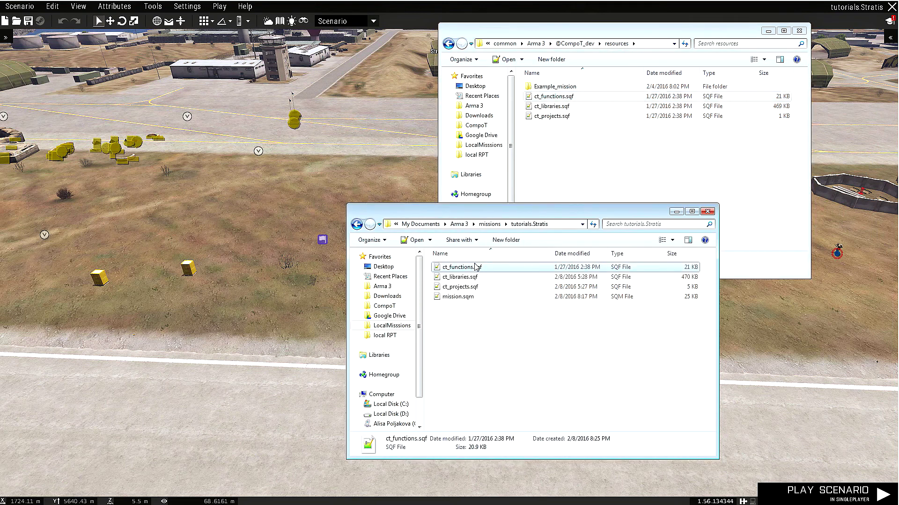
left_click(491, 343)
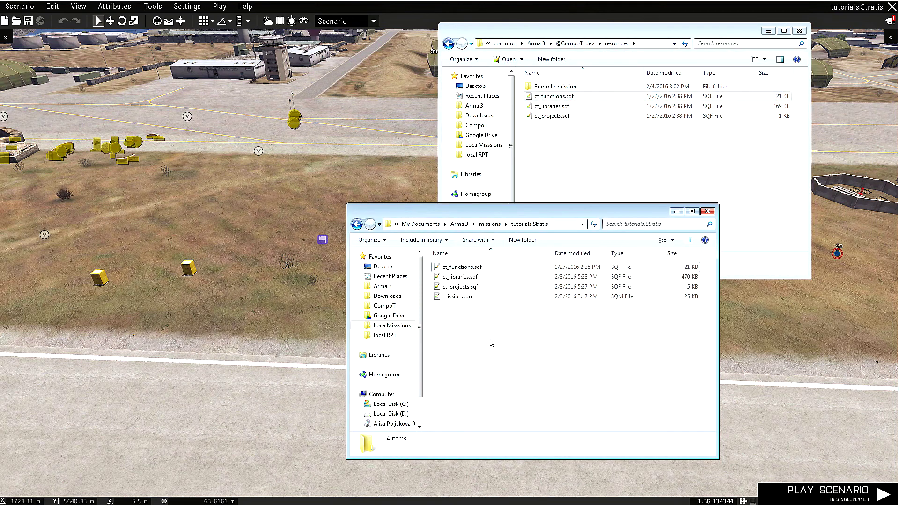
Compare ct_libraries.sqf and ct_projects.sqf details against the resources copies
left_click(467, 279)
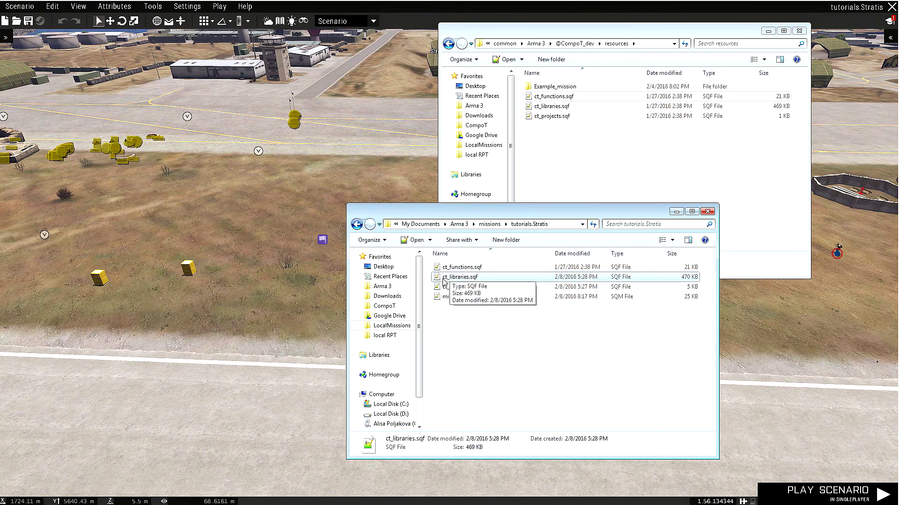
left_click_drag(507, 321, 458, 273)
left_click(471, 323)
left_click(474, 314)
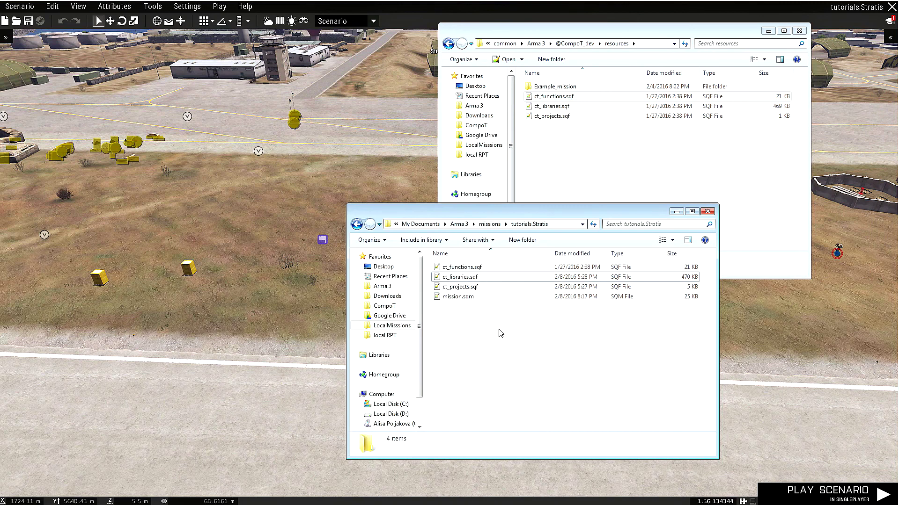
left_click(456, 278)
left_click(480, 328)
mouse_move(454, 281)
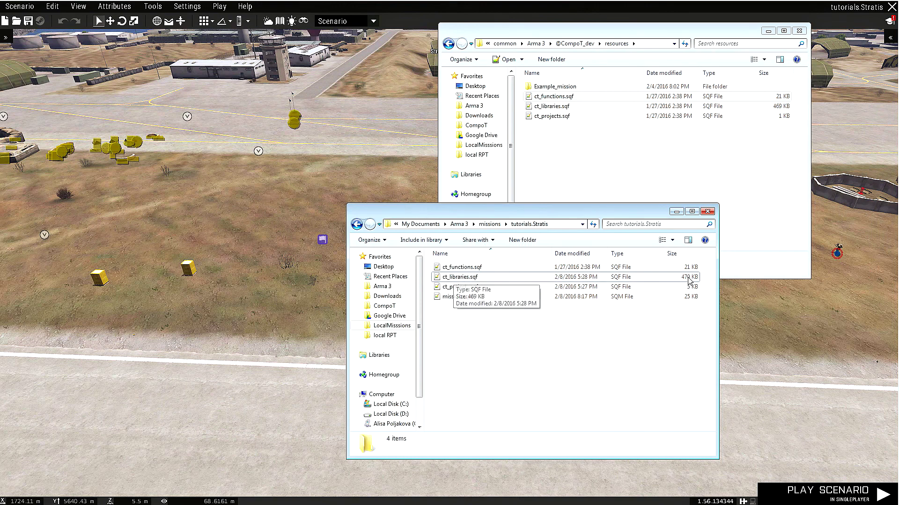
left_click(684, 278)
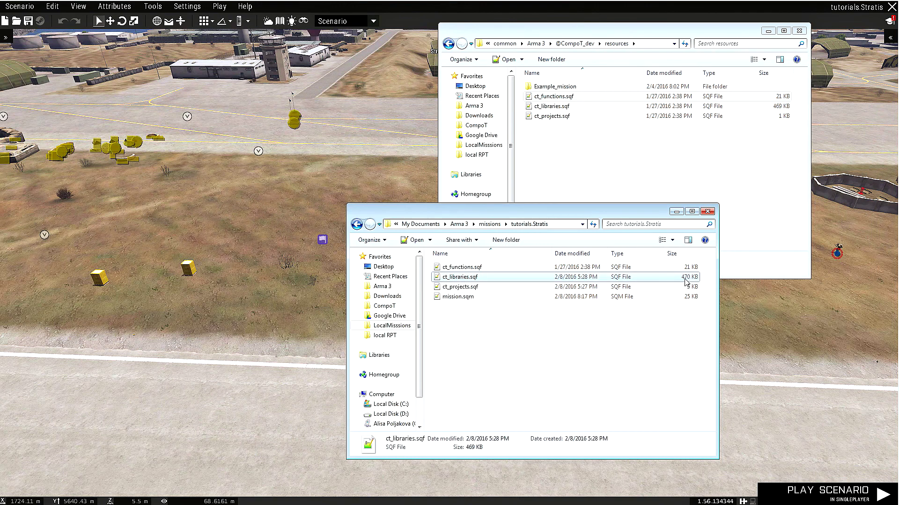
left_click(710, 280)
left_click(576, 279)
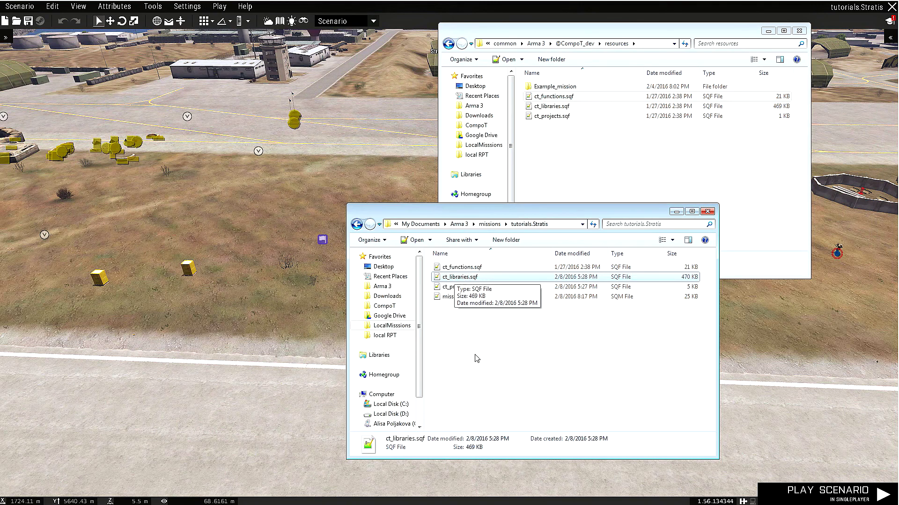
left_click(469, 339)
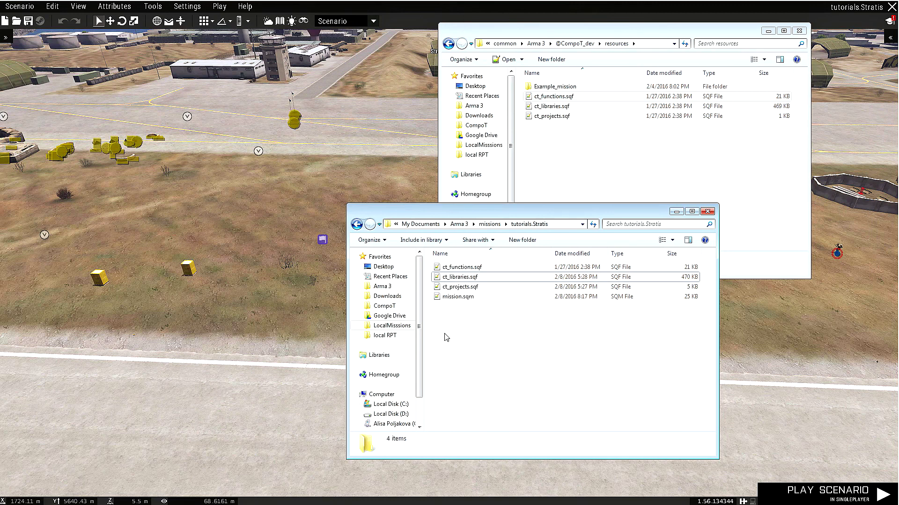
left_click(459, 287)
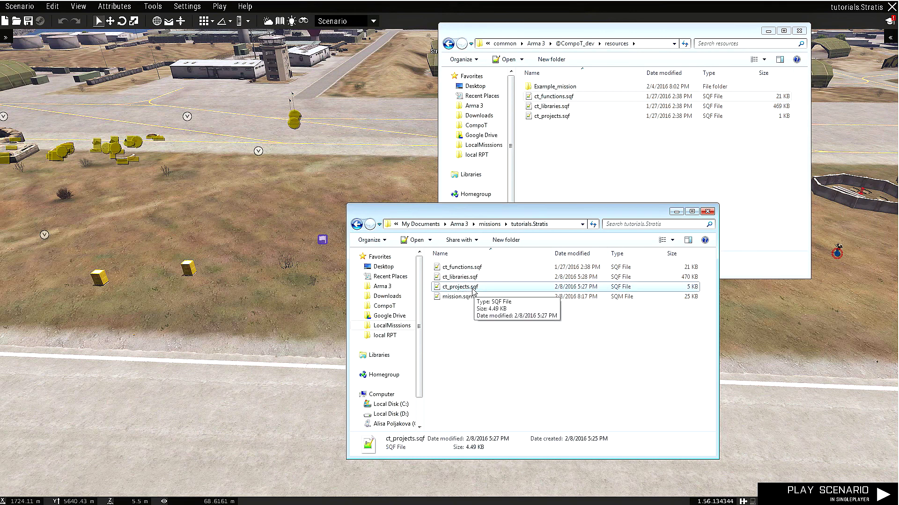
left_click(470, 278)
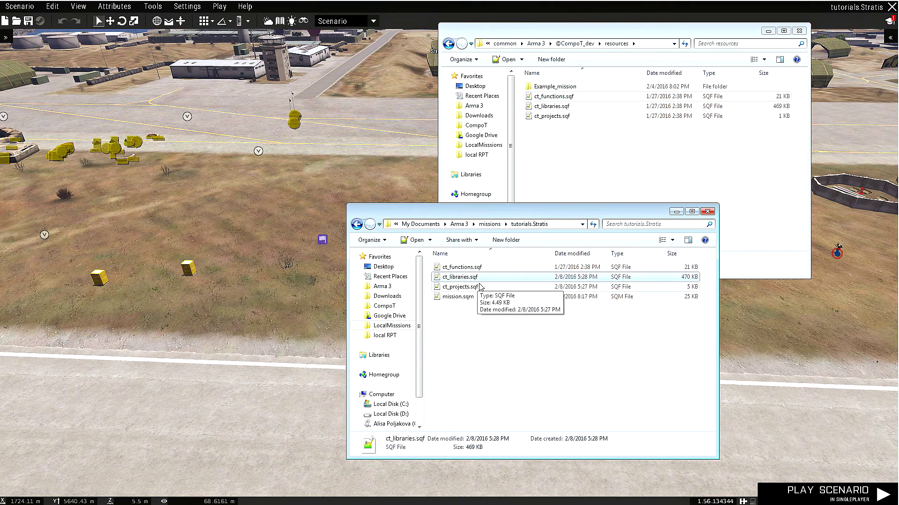
Paste ct_libraries.sqf into the parent missions folder and confirm it left tutorials.Stratis
left_click(491, 224)
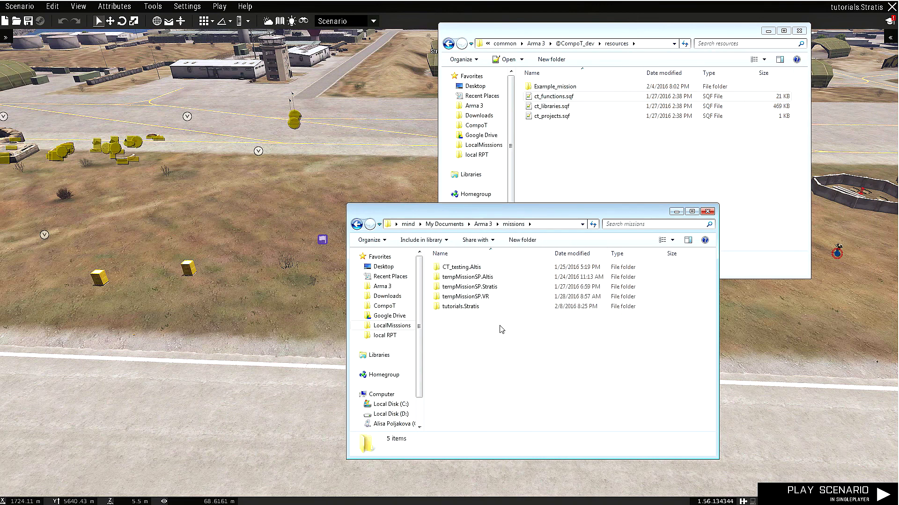
key("ctrl+v")
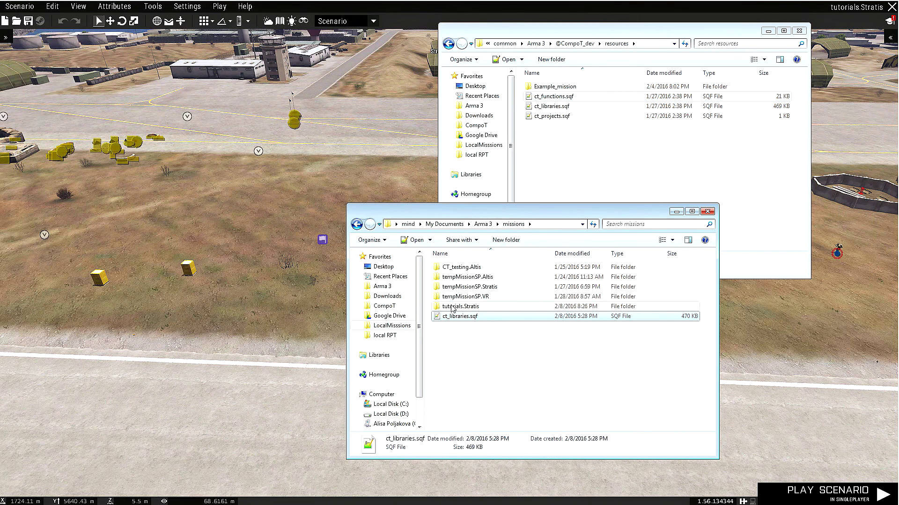
double_click(456, 307)
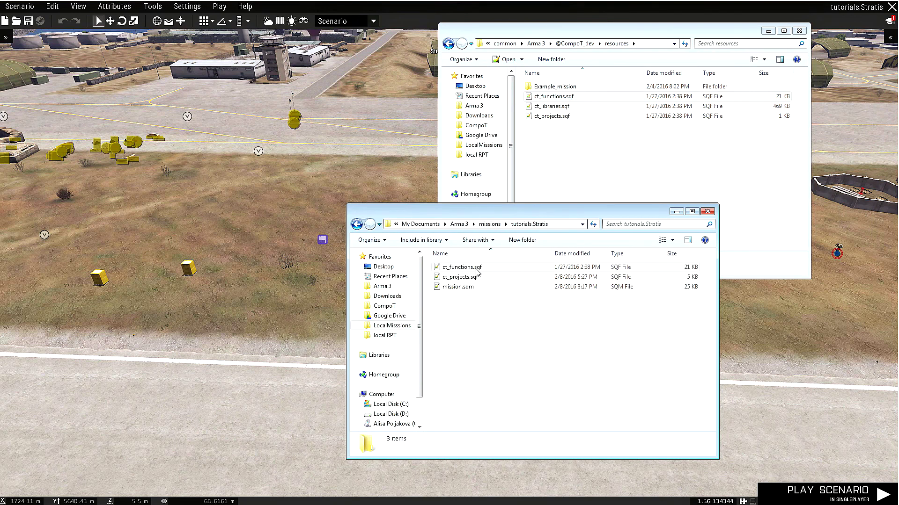
left_click(491, 224)
left_click(460, 346)
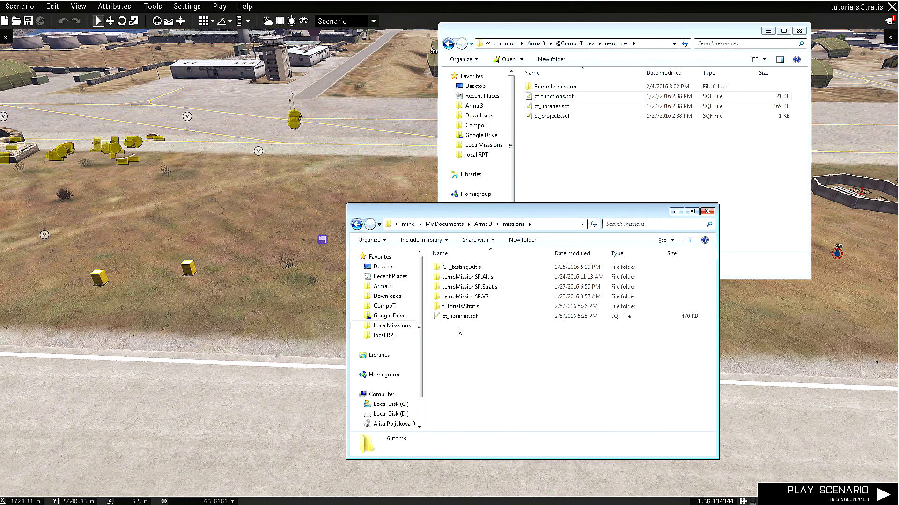
Move the missions window aside and bring the Eden Editor back to front
mouse_move(463, 322)
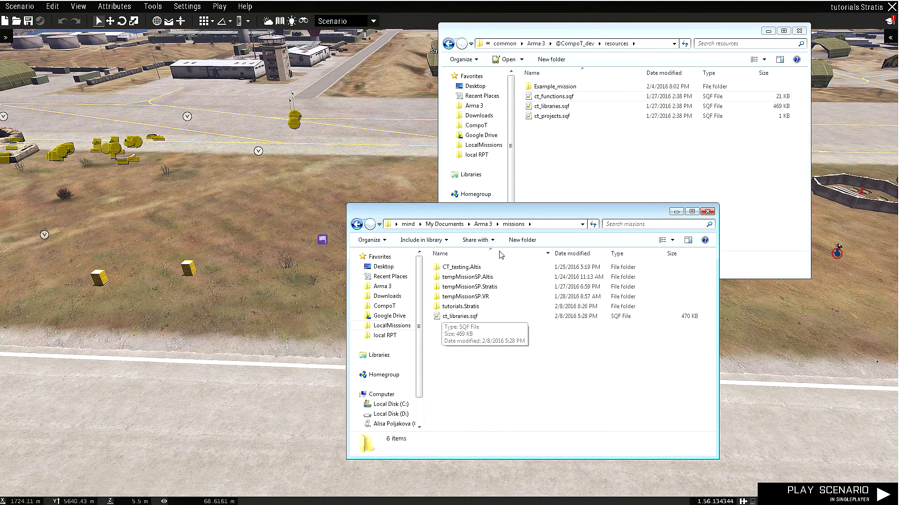
left_click_drag(552, 219, 566, 226)
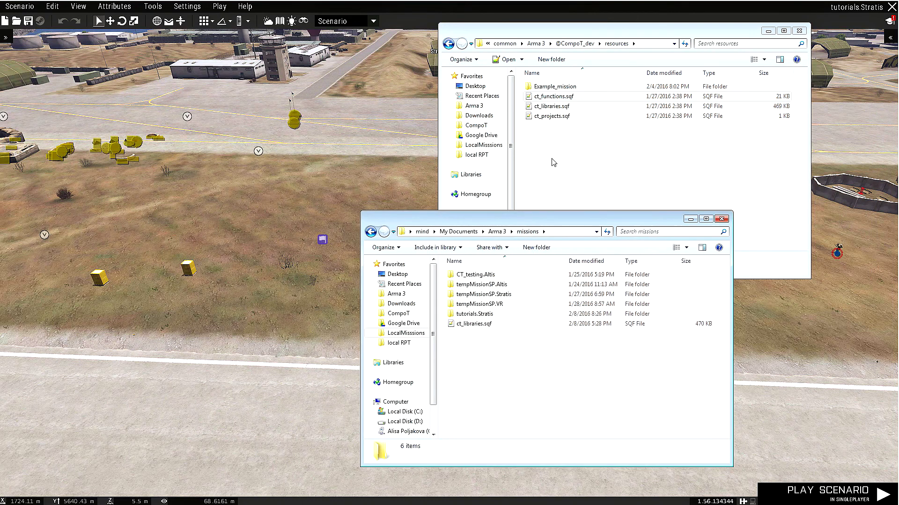
left_click(356, 163)
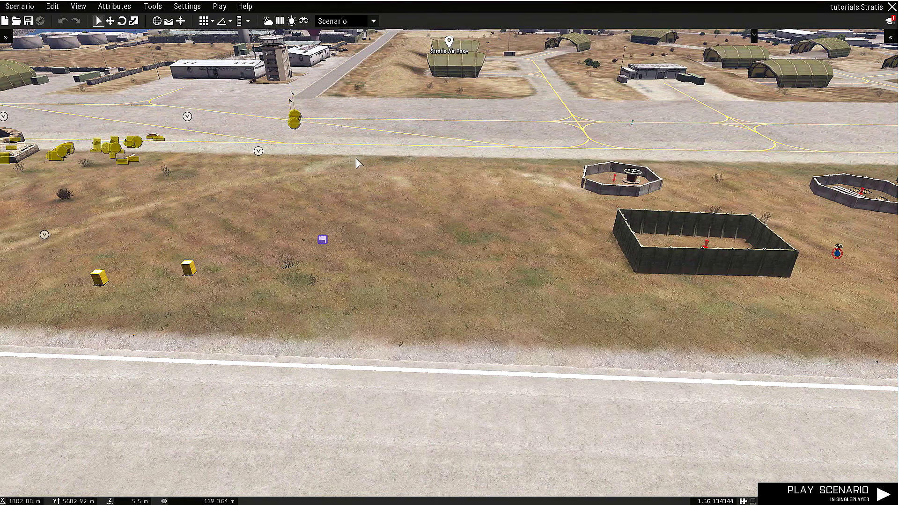
Export tutorials.Stratis to singleplayer, then choose Exit from the Scenario menu
left_click(22, 7)
mouse_move(31, 102)
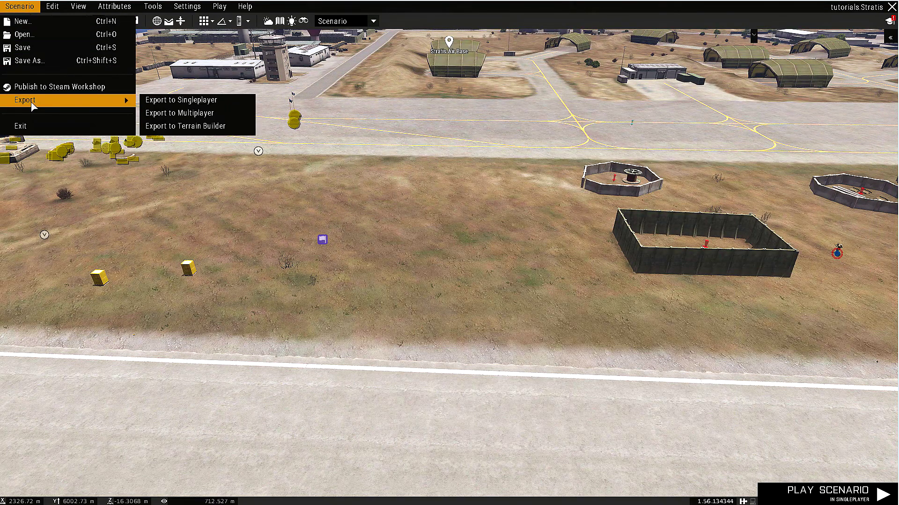
left_click(184, 101)
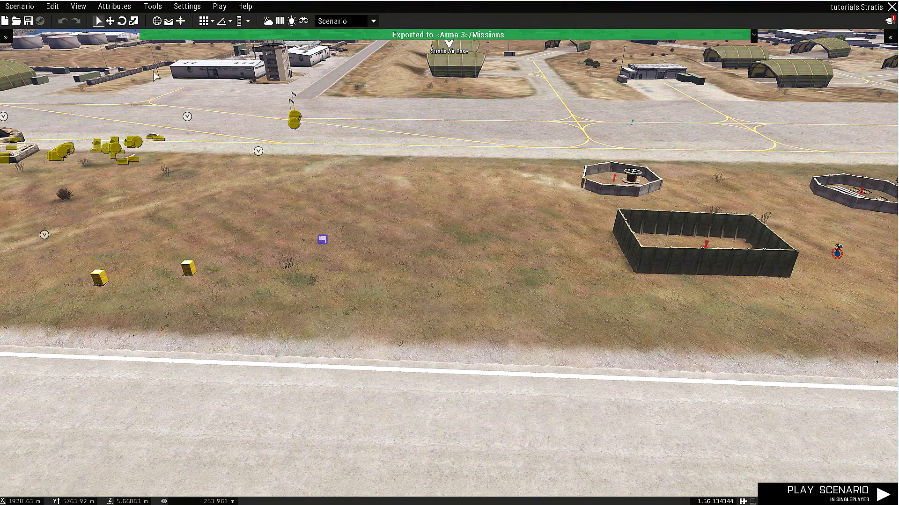
left_click(18, 6)
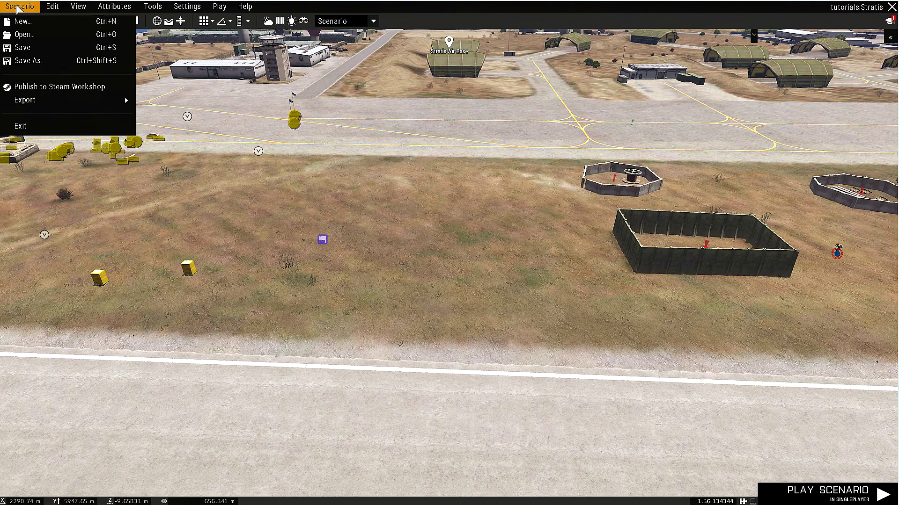
left_click(50, 131)
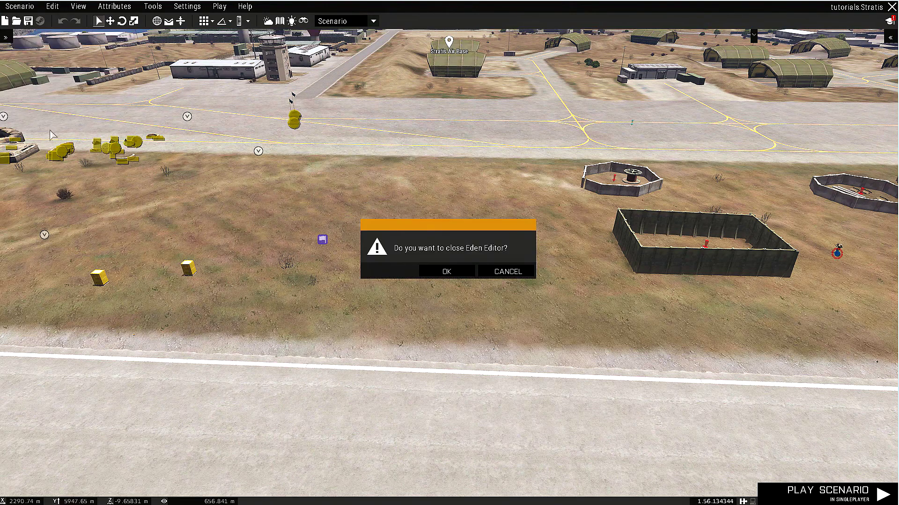
Confirm leaving the editor, then restart tutorials.Stratis from Play > Scenarios
left_click(442, 272)
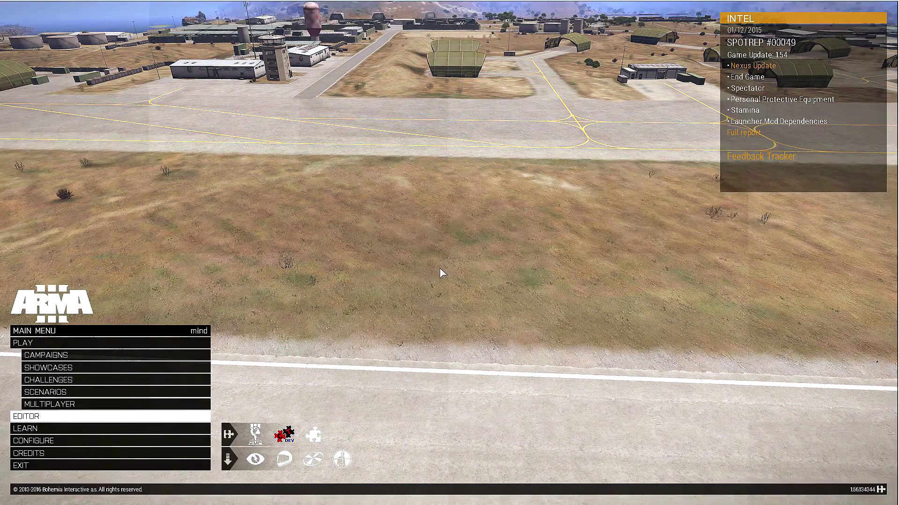
left_click(95, 344)
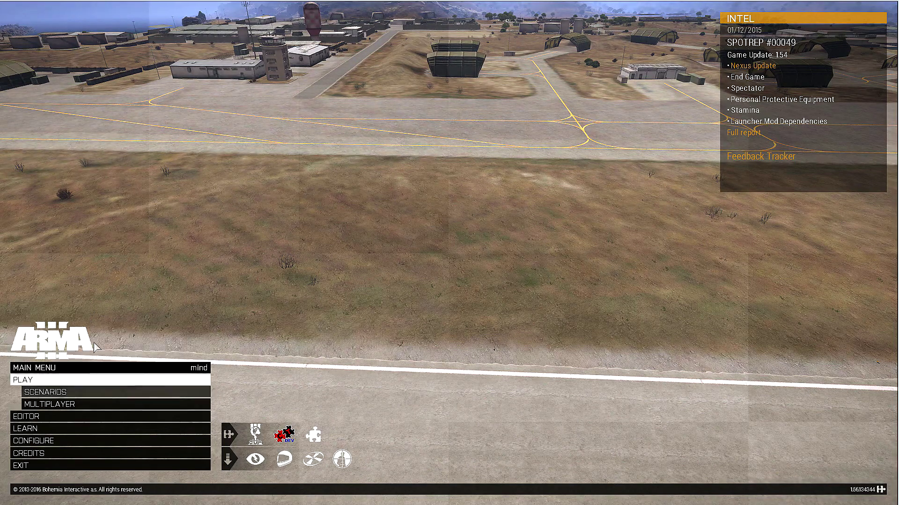
left_click(57, 404)
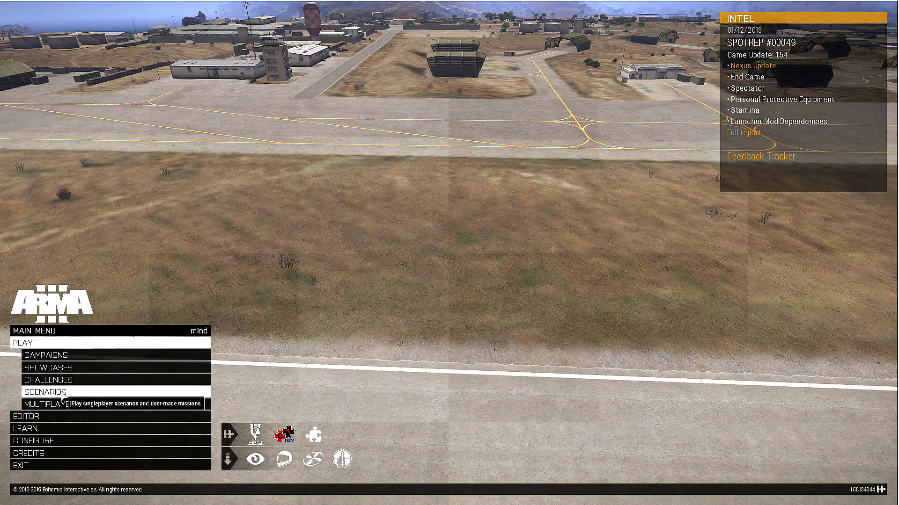
left_click(61, 391)
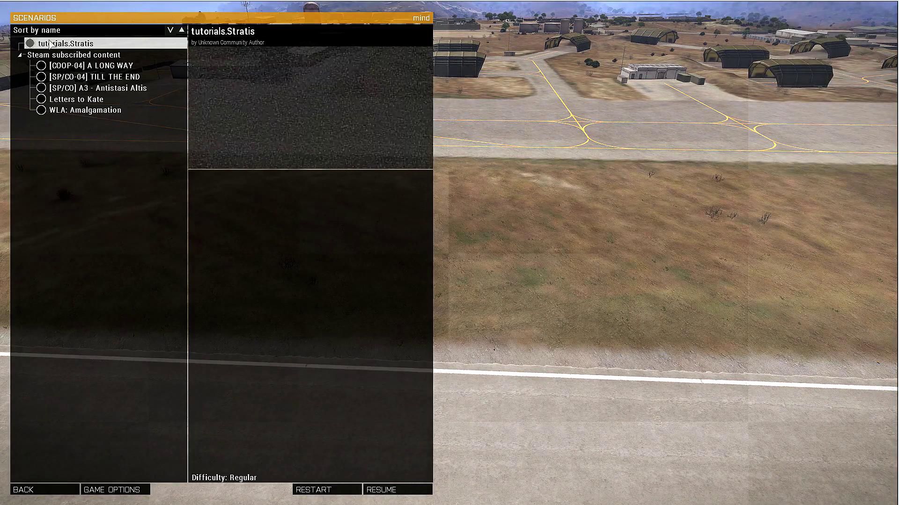
left_click(313, 489)
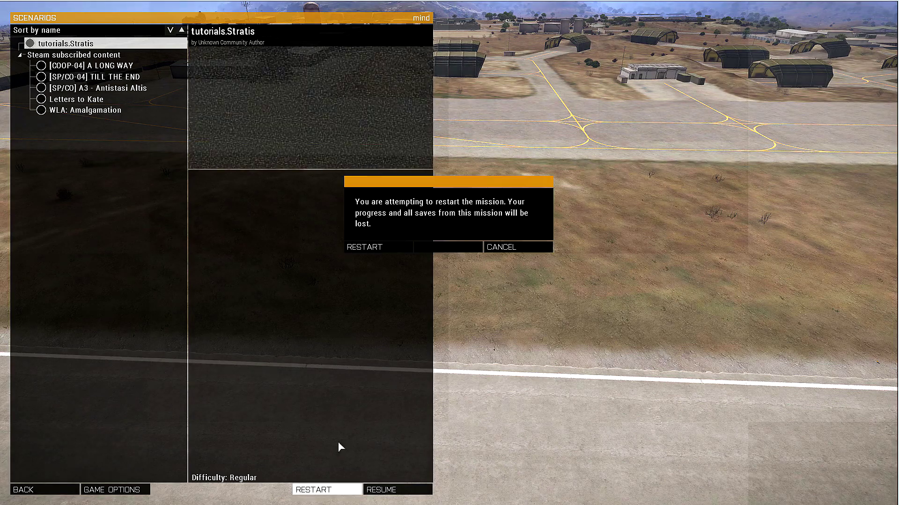
left_click(362, 249)
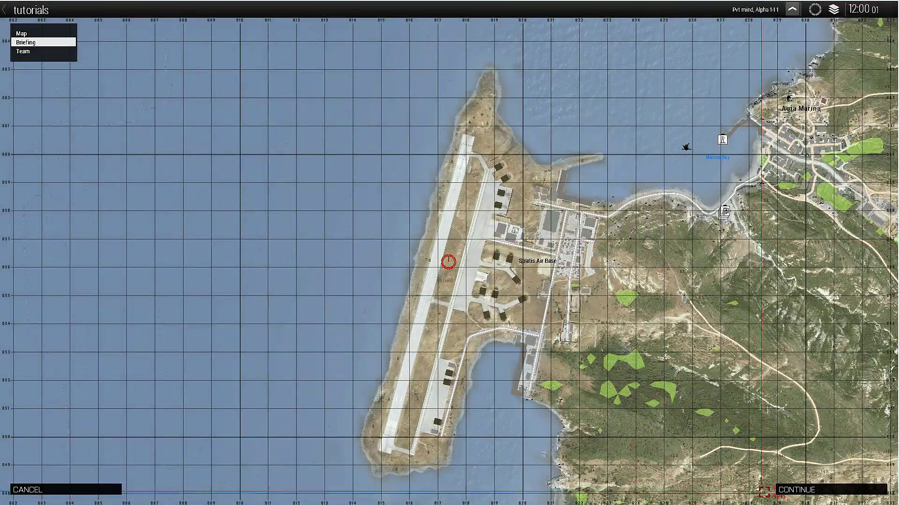
Leave the briefing and run around the airfield past the placed walls and crate compositions
left_click(782, 491)
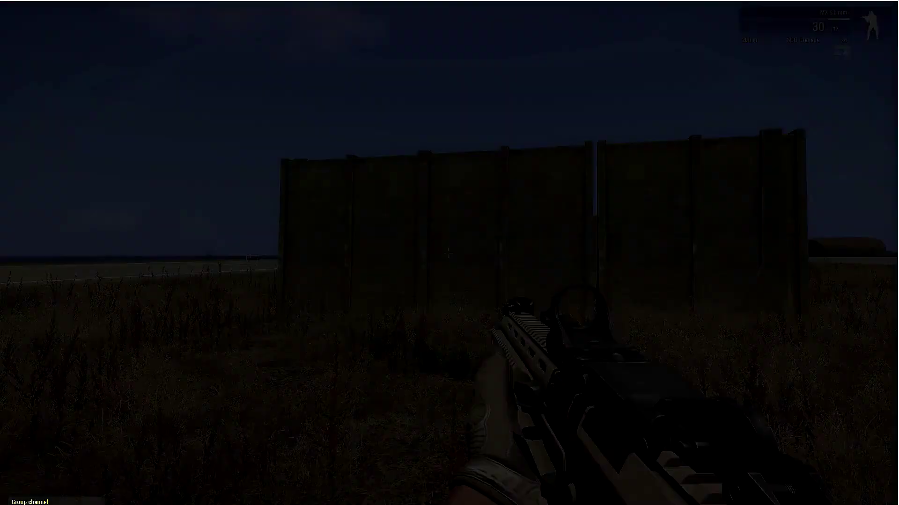
key("shift+w")
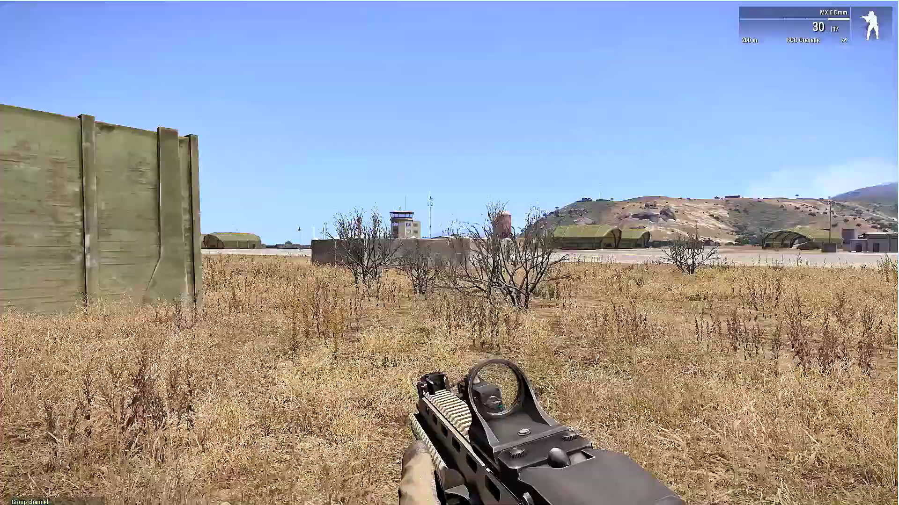
key("shift+w")
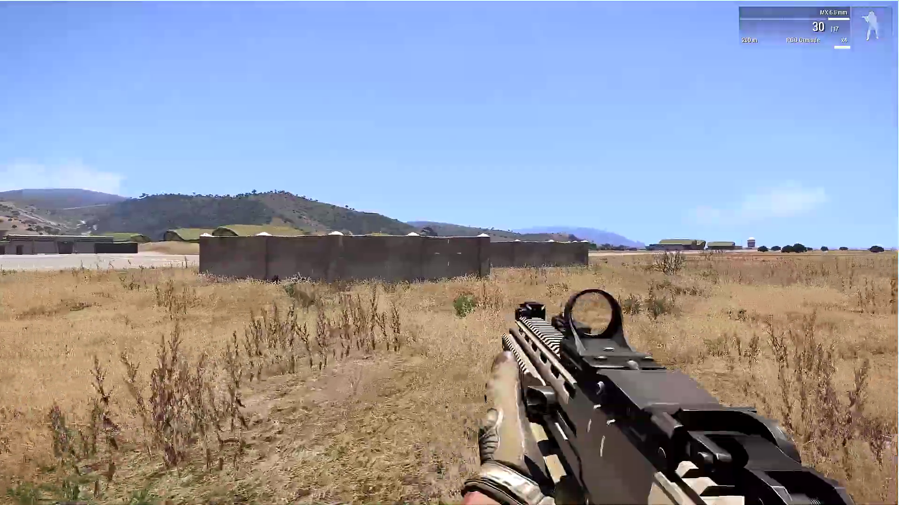
key("w")
key("w")
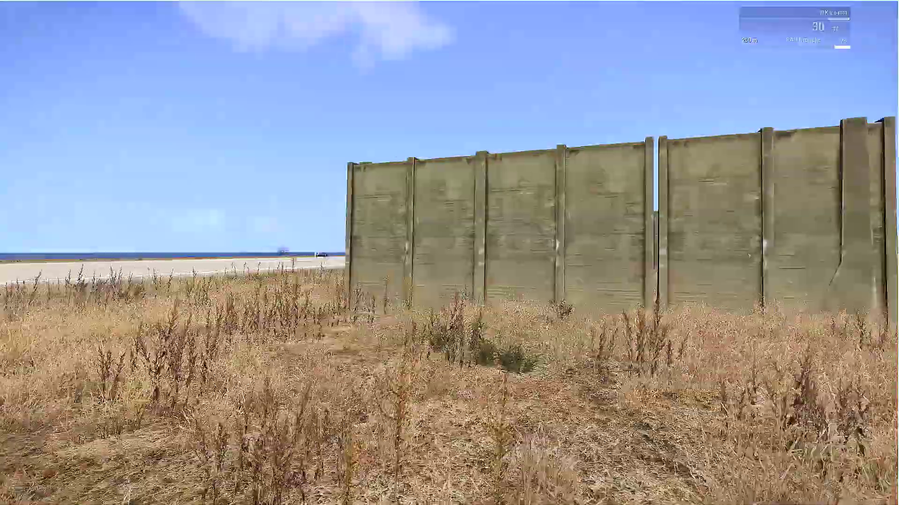